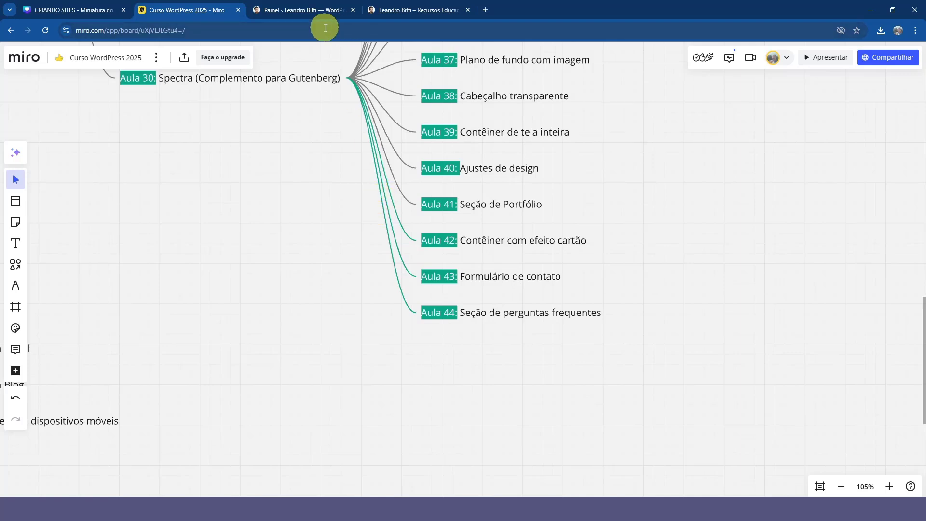
Step: Review the published home page from the opening banner through to the Curso de Canva 2025 section
{"action": "left_click", "coordinate": [400, 10]}
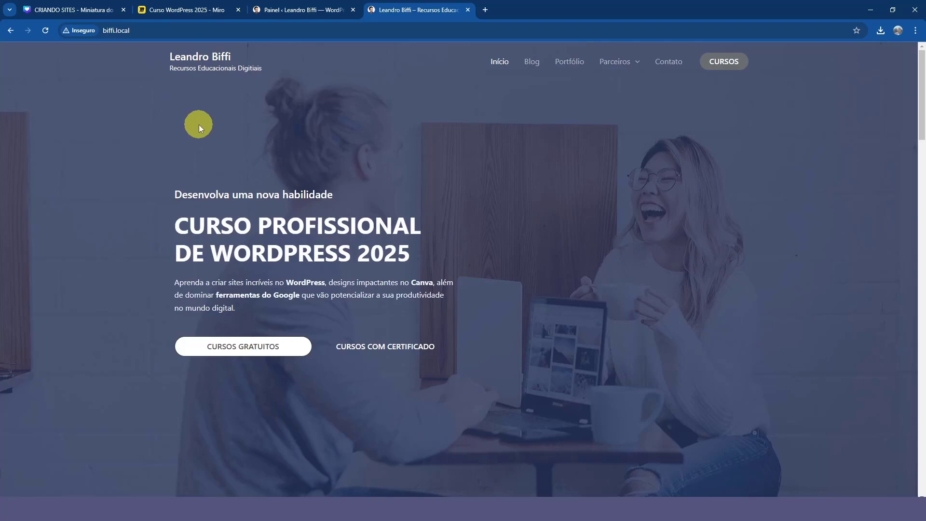
{"action": "scroll", "coordinate": [389, 190], "scroll_direction": "down", "scroll_amount": 15}
{"action": "scroll", "coordinate": [399, 204], "scroll_direction": "down", "scroll_amount": 18}
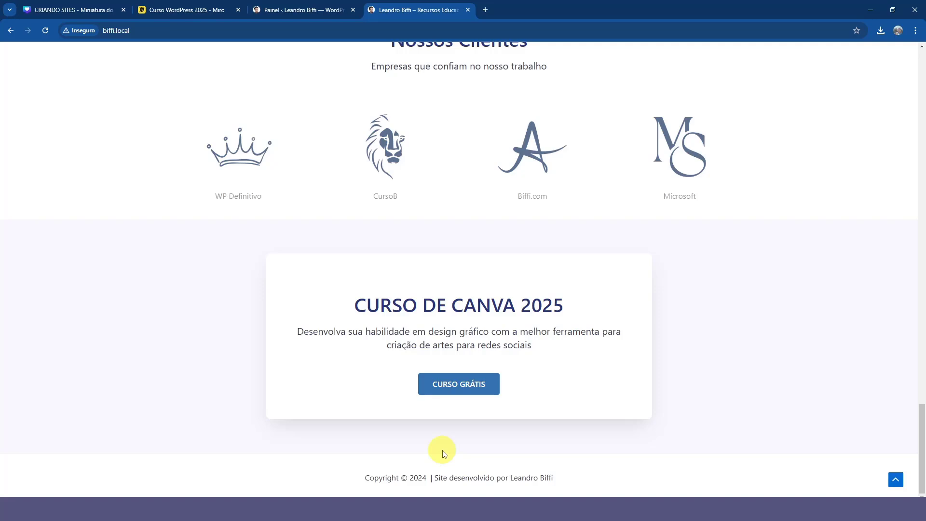
Step: Switch to the WordPress dashboard and open the Início page for editing at its last section
{"action": "left_click", "coordinate": [283, 5]}
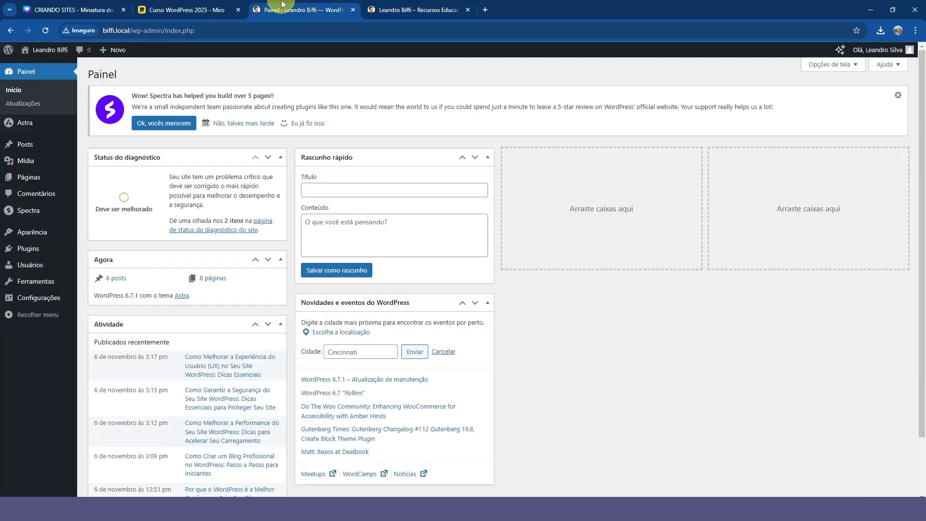
{"action": "mouse_move", "coordinate": [33, 180]}
{"action": "left_click", "coordinate": [99, 178]}
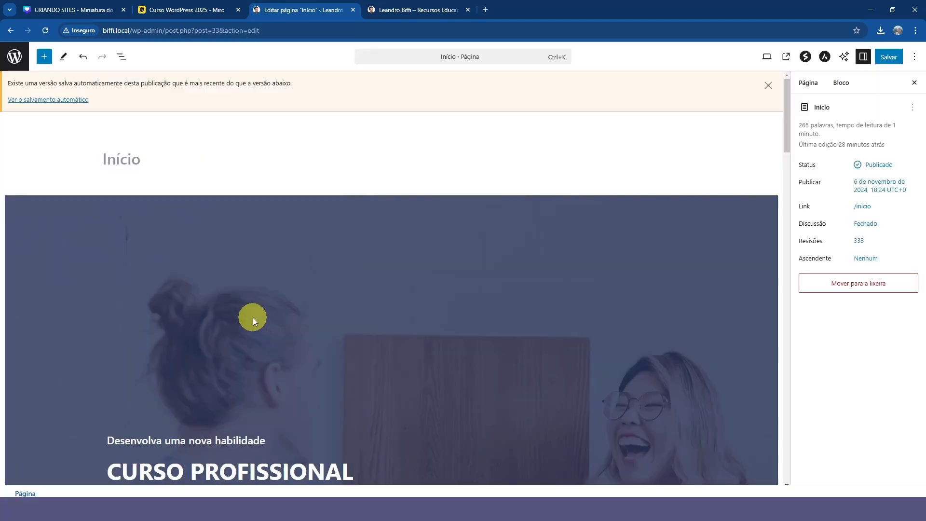
{"action": "left_click_drag", "start_coordinate": [788, 101], "coordinate": [813, 464]}
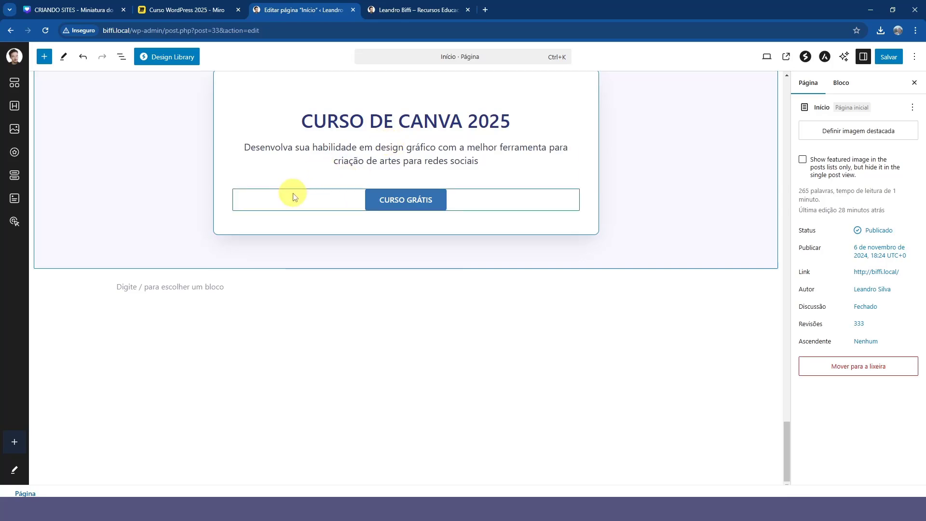
Step: Add a single-column Spectra container below the Curso de Canva 2025 section and nest a second container inside it
{"action": "left_click", "coordinate": [45, 59]}
{"action": "left_click_drag", "start_coordinate": [70, 180], "coordinate": [262, 288]}
{"action": "left_click", "coordinate": [352, 338]}
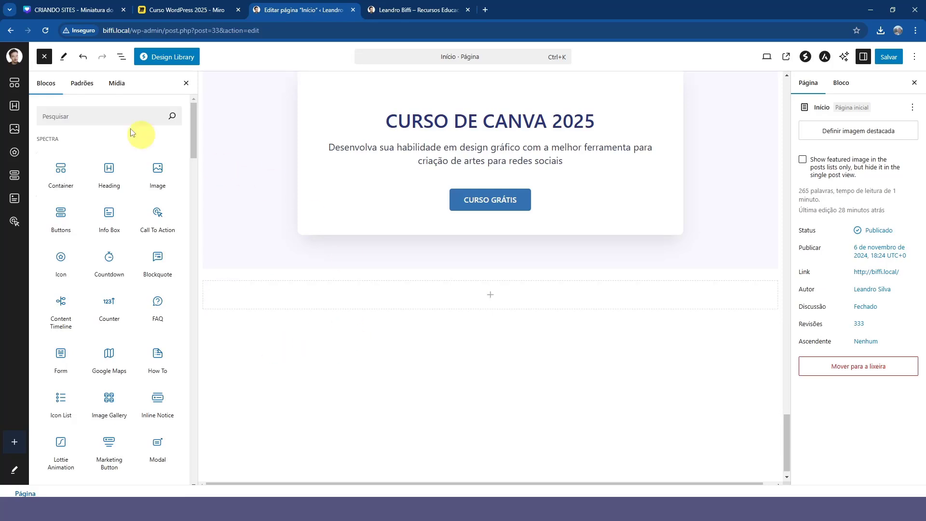
{"action": "left_click_drag", "start_coordinate": [59, 174], "coordinate": [375, 290]}
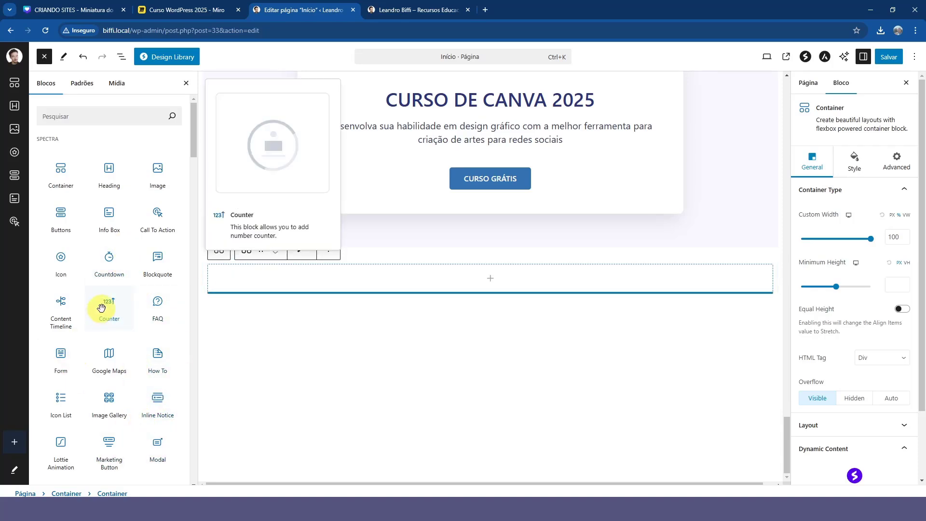
Step: Insert a Spectra FAQ block inside the nested container and save the page
{"action": "scroll", "coordinate": [87, 352], "scroll_direction": "down", "scroll_amount": 1}
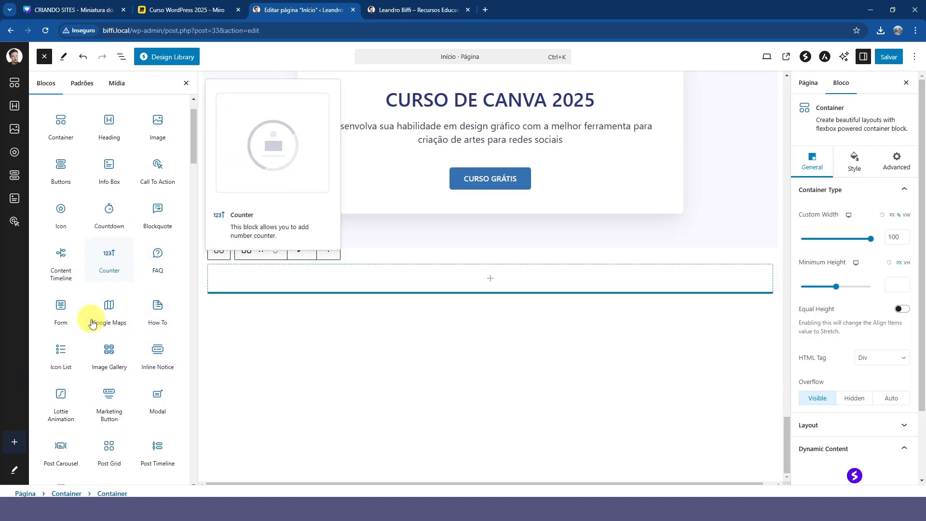
{"action": "scroll", "coordinate": [82, 309], "scroll_direction": "down", "scroll_amount": 1}
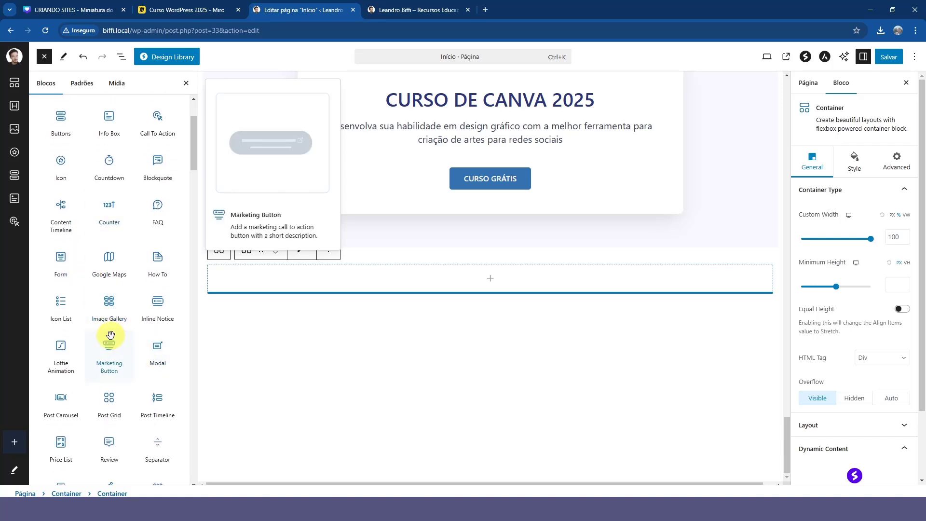
{"action": "scroll", "coordinate": [111, 335], "scroll_direction": "up", "scroll_amount": 1}
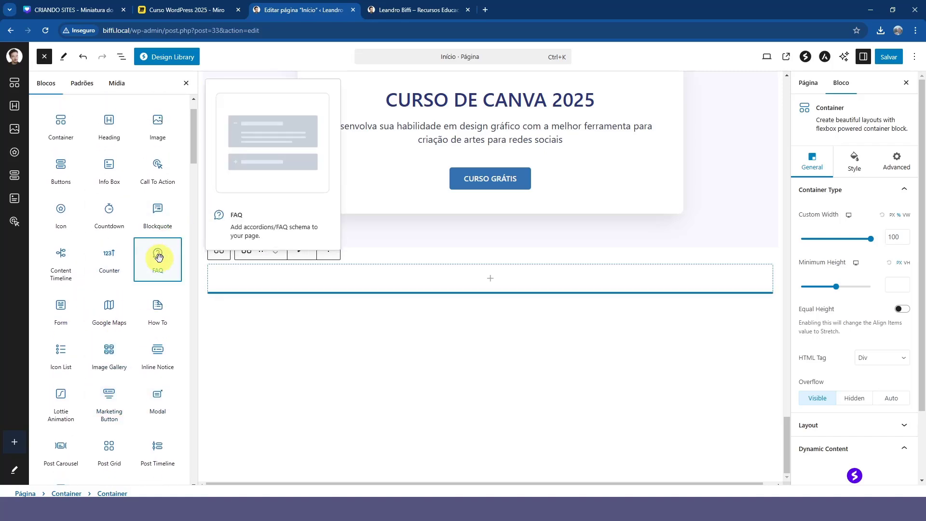
{"action": "left_click_drag", "start_coordinate": [159, 257], "coordinate": [433, 272]}
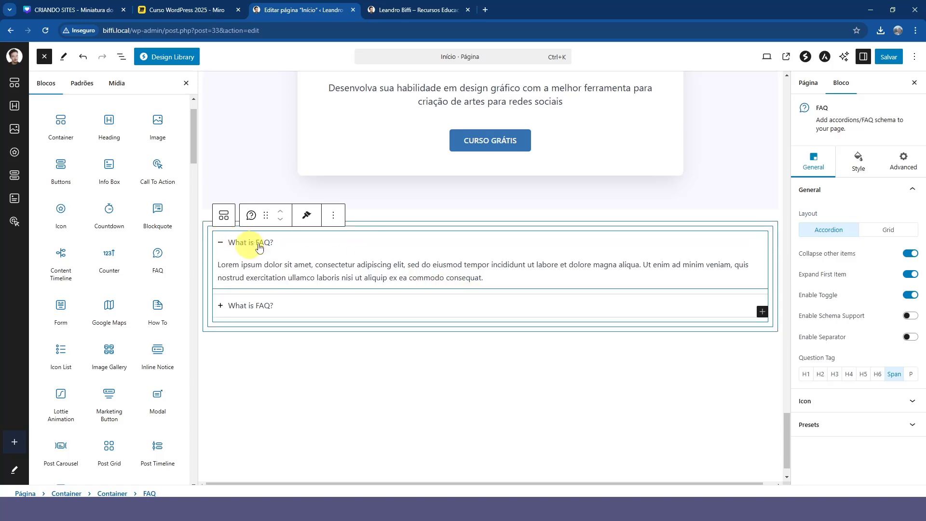
{"action": "left_click", "coordinate": [889, 56]}
Step: Test collapsing and expanding the first FAQ question on the published home page
{"action": "left_click", "coordinate": [396, 7]}
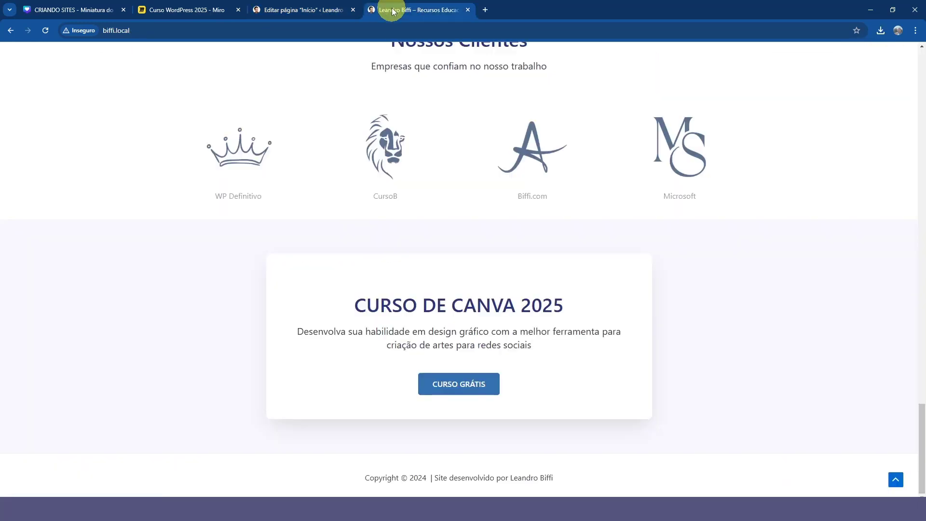
{"action": "scroll", "coordinate": [239, 299], "scroll_direction": "down", "scroll_amount": 2}
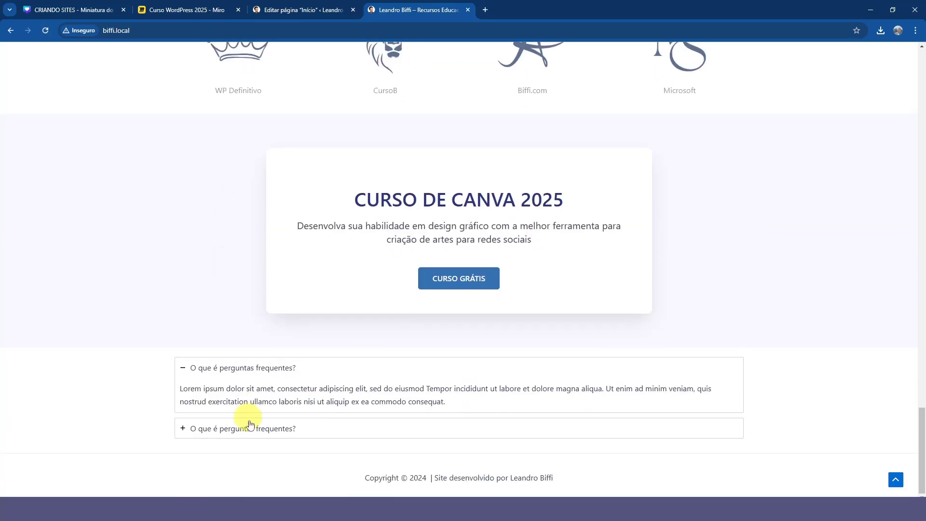
{"action": "left_click", "coordinate": [181, 372]}
{"action": "left_click", "coordinate": [182, 404]}
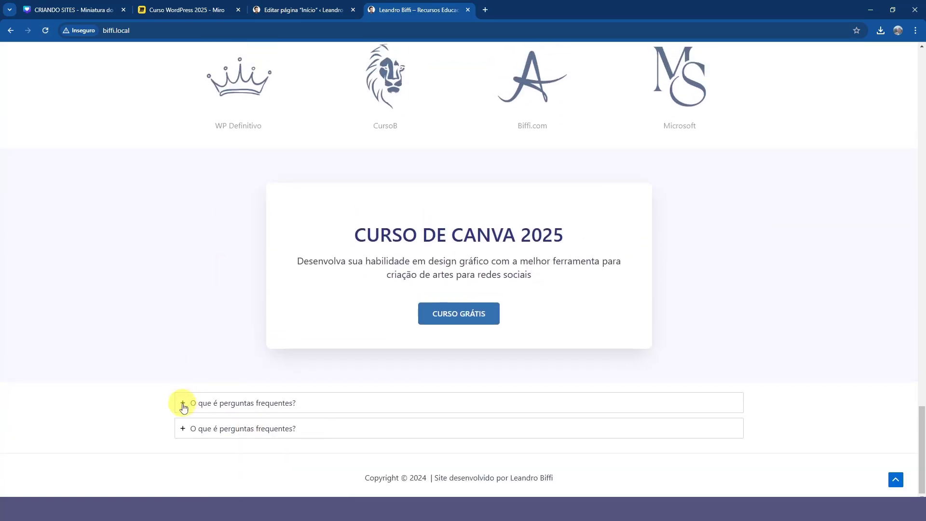
{"action": "left_click", "coordinate": [182, 371]}
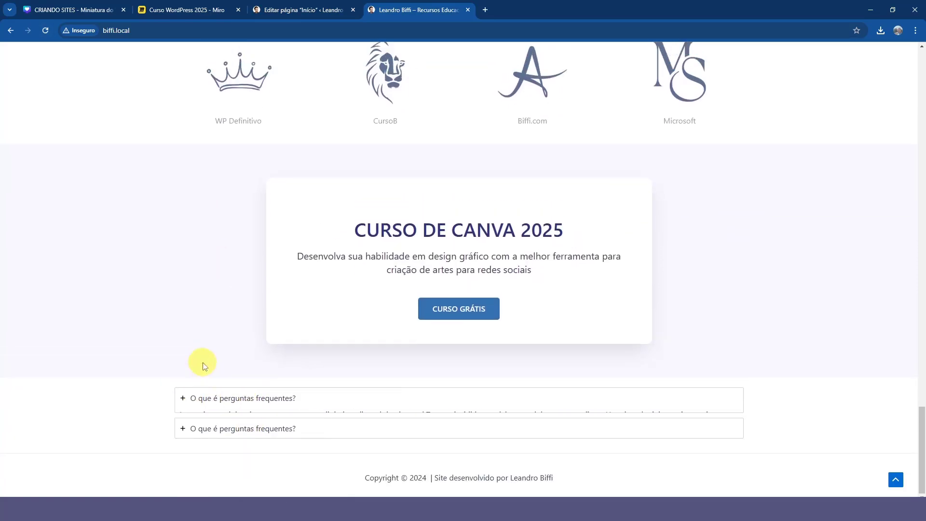
{"action": "left_click", "coordinate": [183, 404]}
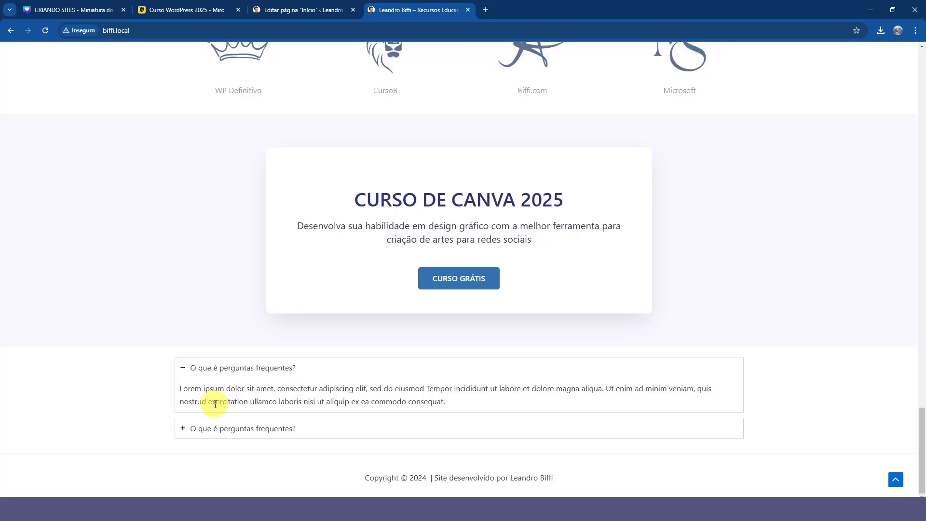
{"action": "left_click", "coordinate": [185, 370]}
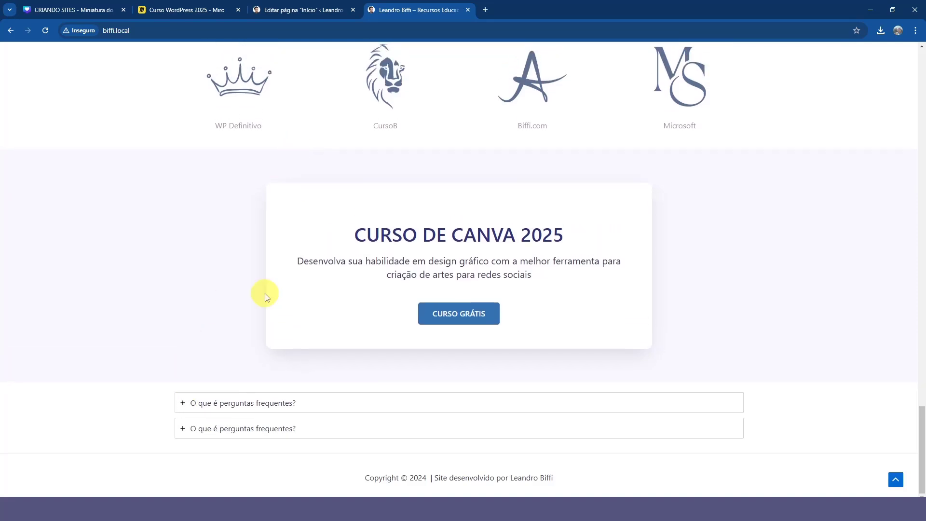
Step: In the page editor, unlink the outer FAQ container's padding and set both its top and bottom padding to 70 px
{"action": "left_click", "coordinate": [293, 4]}
{"action": "left_click", "coordinate": [207, 230]}
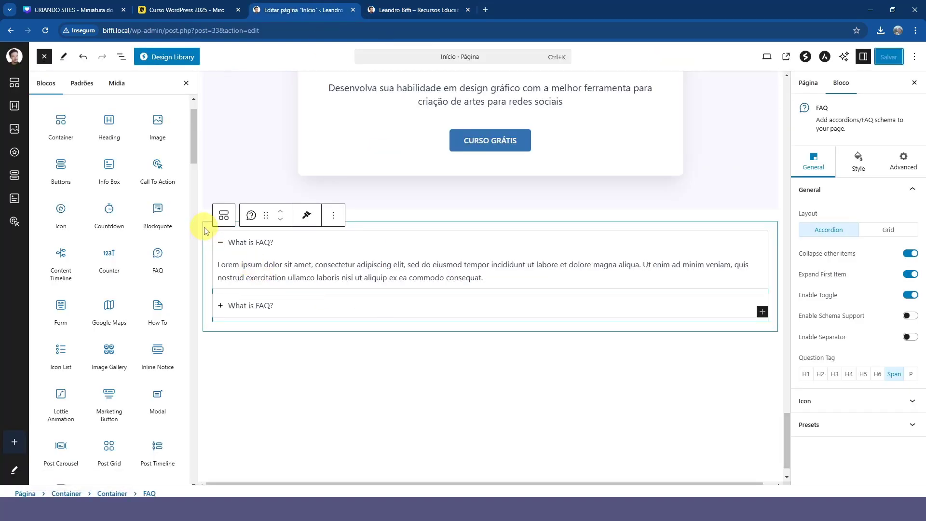
{"action": "left_click", "coordinate": [206, 230]}
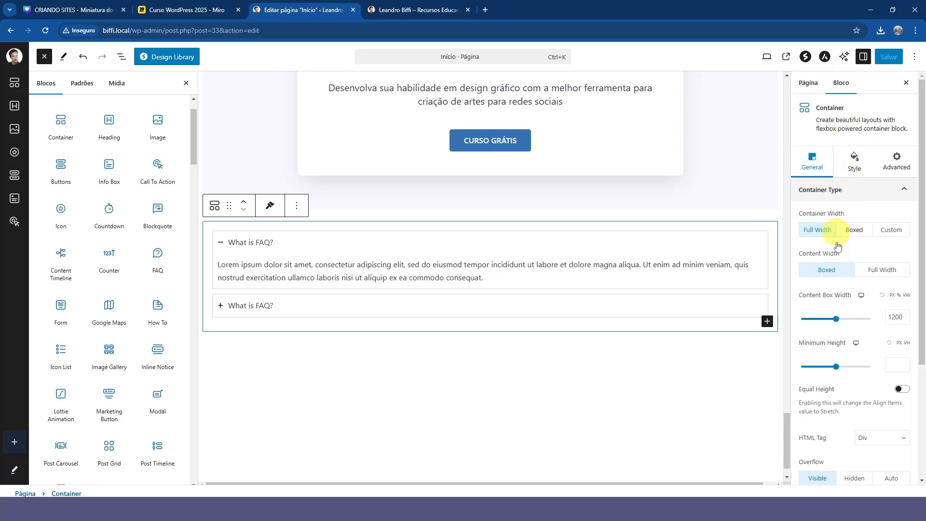
{"action": "left_click", "coordinate": [853, 163]}
{"action": "left_click", "coordinate": [818, 343]}
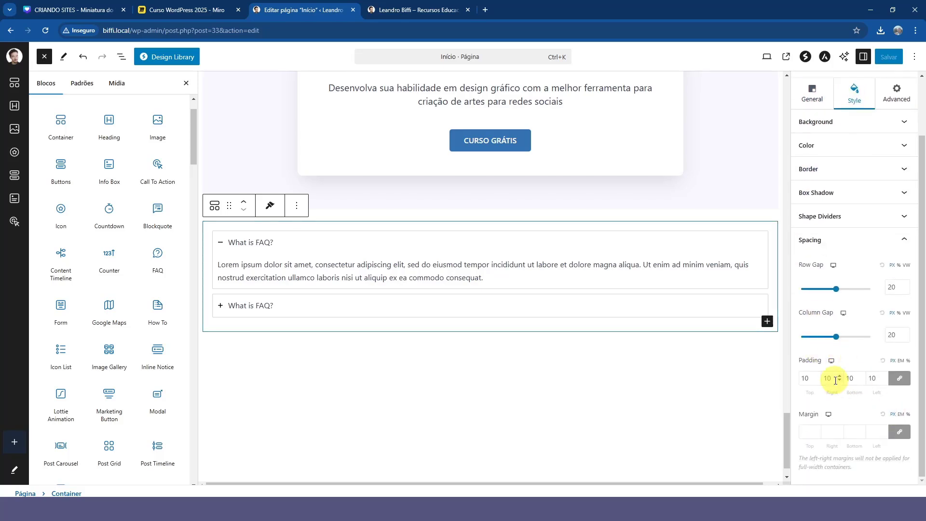
{"action": "left_click", "coordinate": [900, 380]}
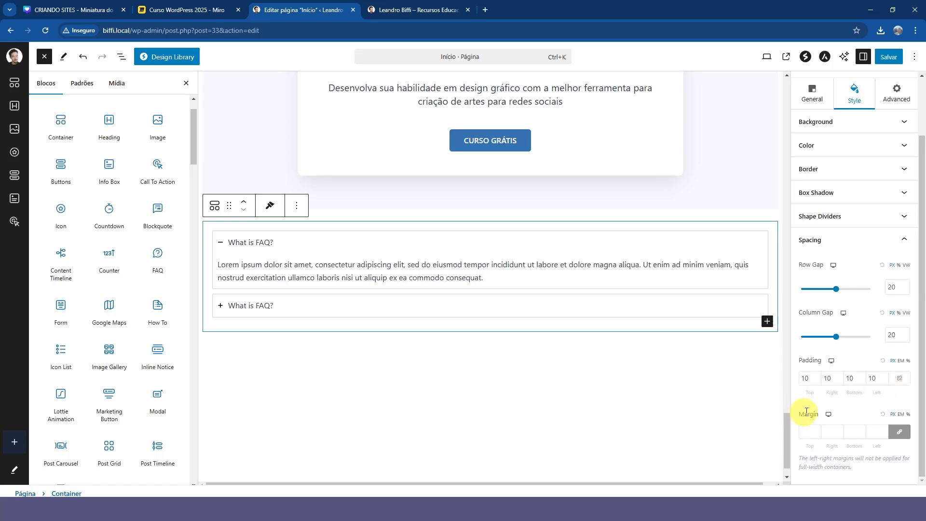
{"action": "left_click", "coordinate": [805, 378]}
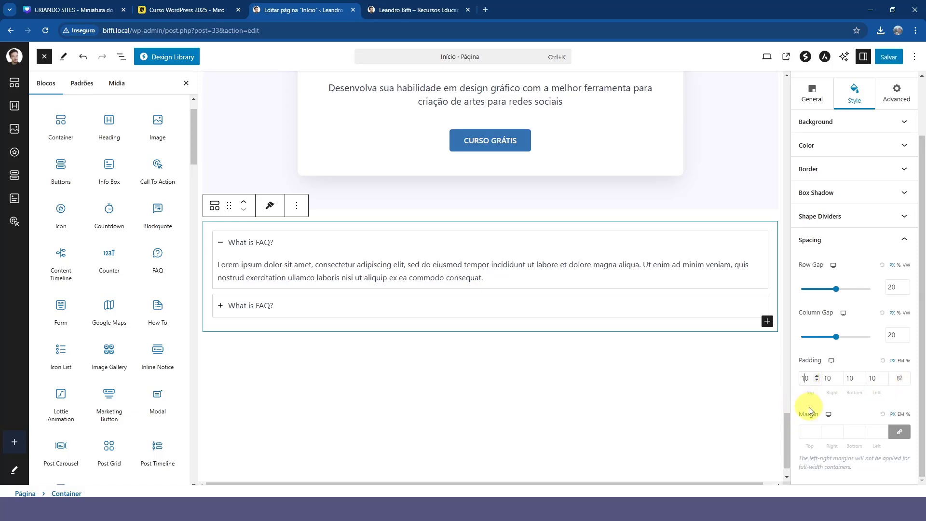
{"action": "key", "text": "BackSpace"}
{"action": "type", "text": "7"}
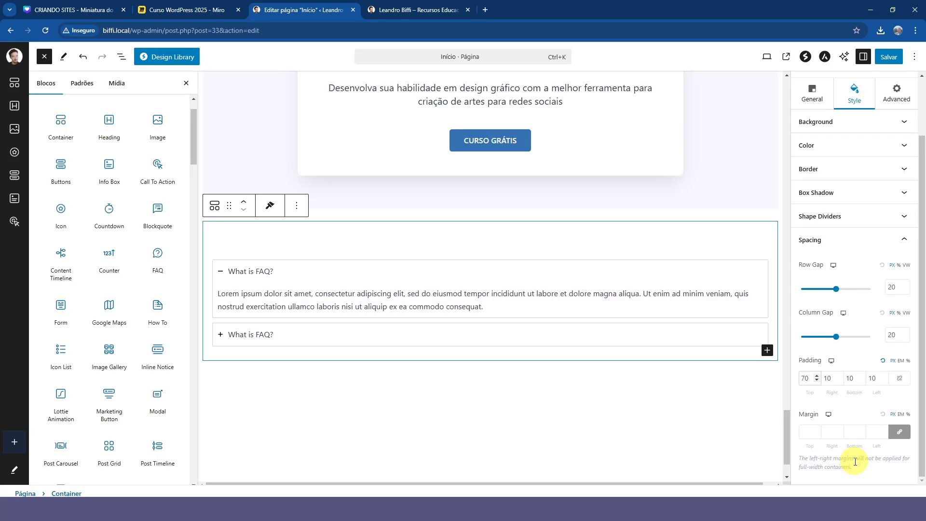
{"action": "left_click", "coordinate": [851, 381]}
{"action": "key", "text": "BackSpace"}
{"action": "type", "text": "70"}
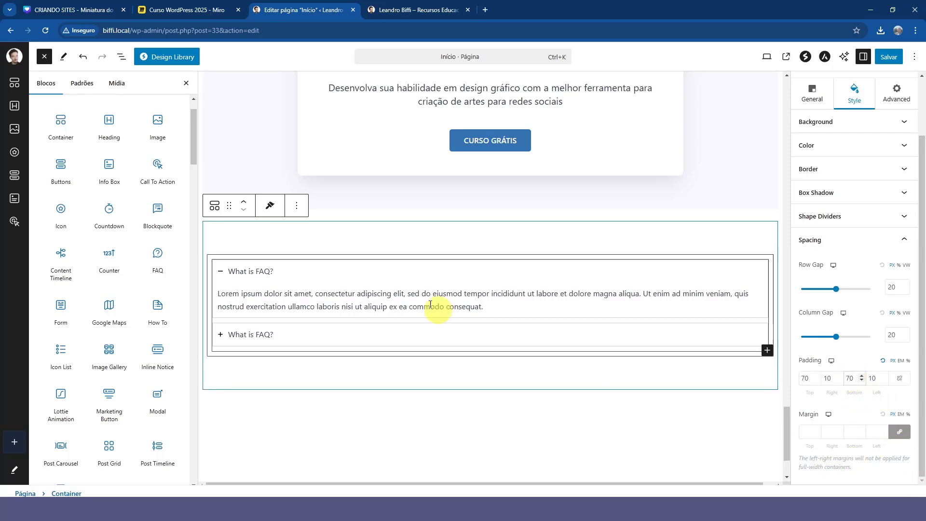
Step: Add a Heading block above the FAQ inside the outer container with the text "Perguntas Frequentes"
{"action": "scroll", "coordinate": [377, 265], "scroll_direction": "up", "scroll_amount": 2}
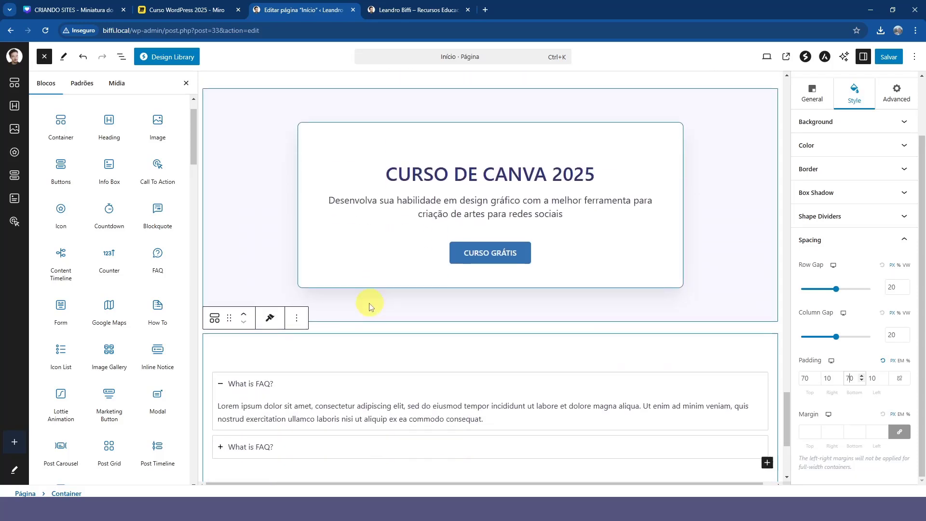
{"action": "left_click_drag", "start_coordinate": [107, 124], "coordinate": [405, 295]}
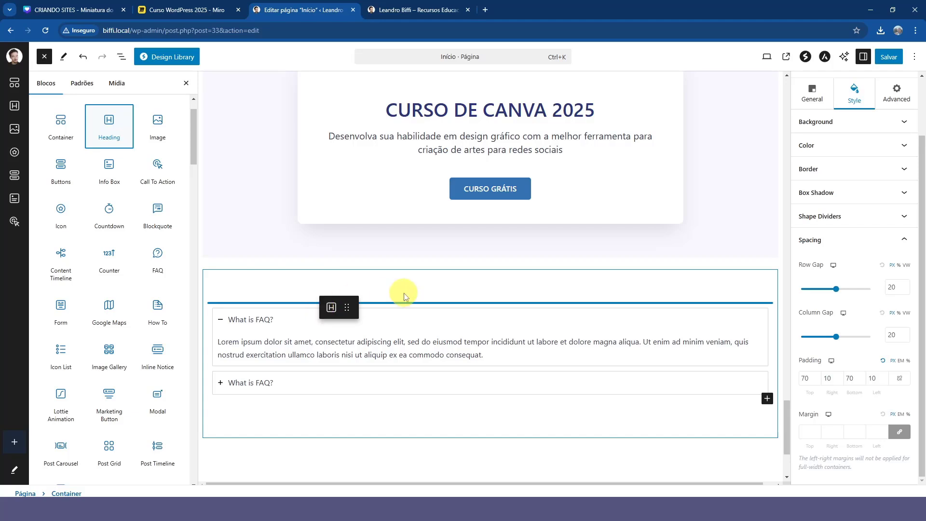
{"action": "triple_click", "coordinate": [334, 277]}
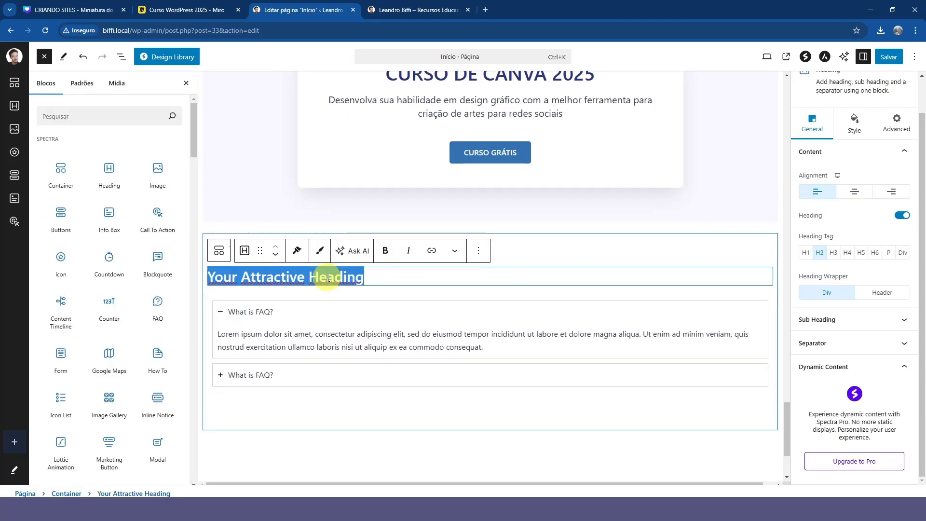
{"action": "type", "text": "PERGUNTAS"}
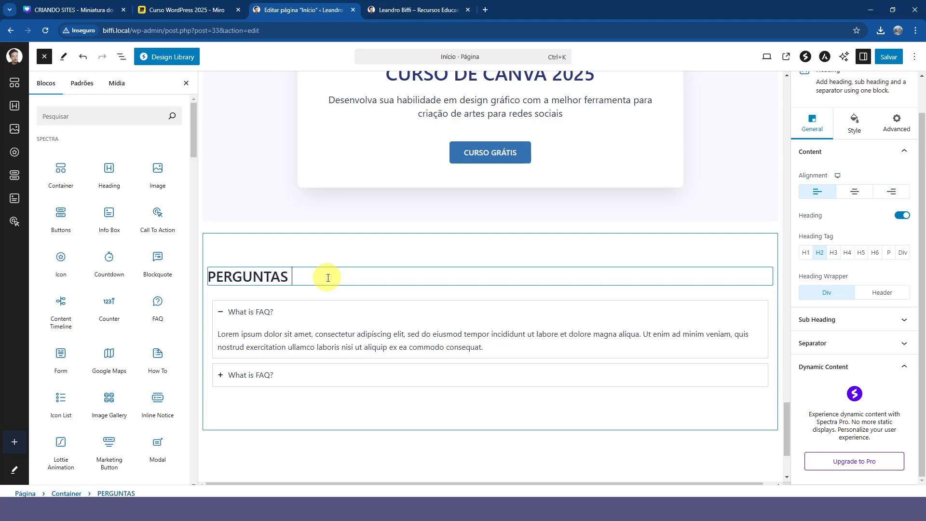
Step: Copy the style of the "Nossos Clientes" heading and paste it onto the "Perguntas Frequentes" heading
{"action": "scroll", "coordinate": [434, 284], "scroll_direction": "up", "scroll_amount": 10}
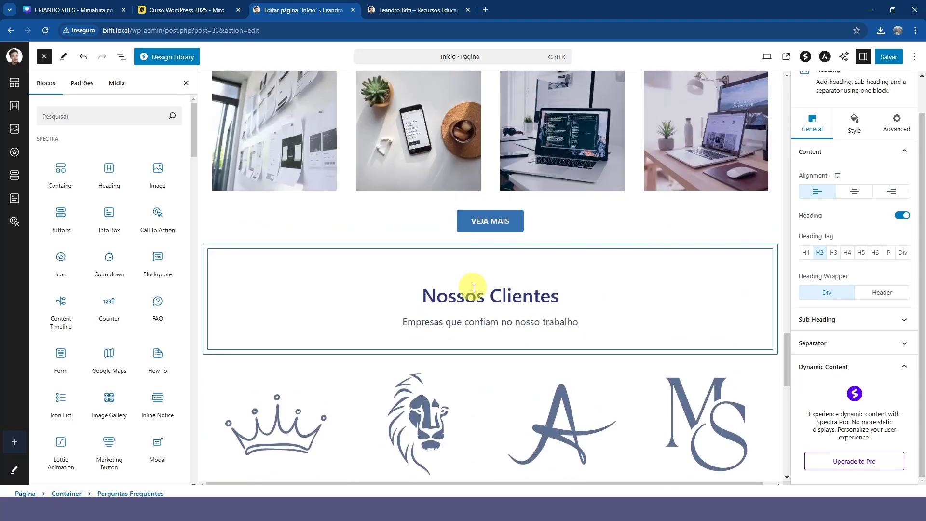
{"action": "left_click", "coordinate": [473, 288]}
{"action": "left_click", "coordinate": [296, 232]}
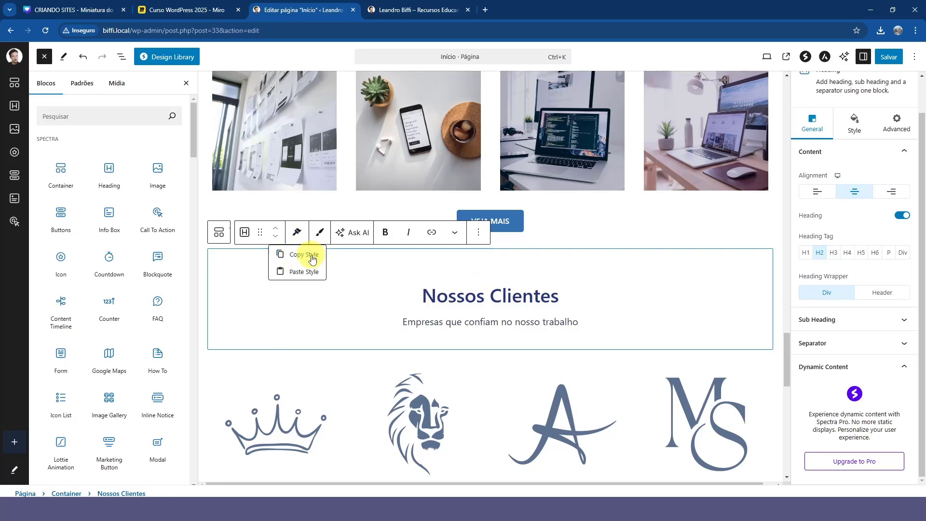
{"action": "left_click", "coordinate": [304, 254]}
{"action": "scroll", "coordinate": [367, 265], "scroll_direction": "down", "scroll_amount": 10}
{"action": "left_click", "coordinate": [324, 280]}
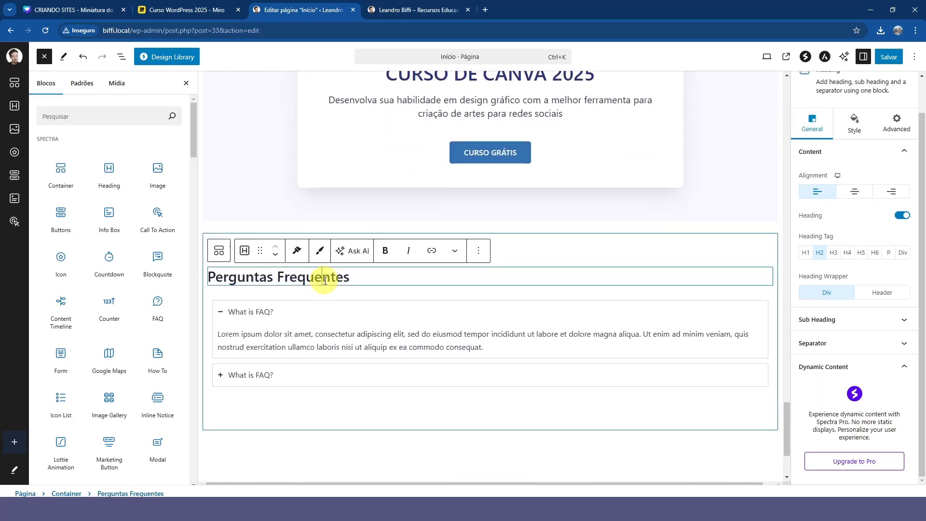
{"action": "left_click", "coordinate": [297, 250]}
{"action": "left_click", "coordinate": [303, 289]}
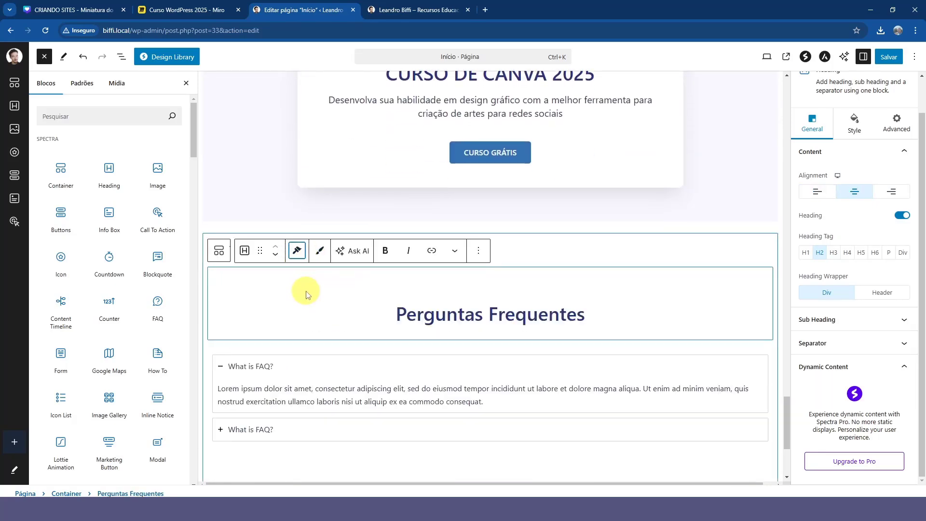
Step: Set the outer FAQ container's bottom padding to 90 px and save the page
{"action": "scroll", "coordinate": [492, 326], "scroll_direction": "down", "scroll_amount": 2}
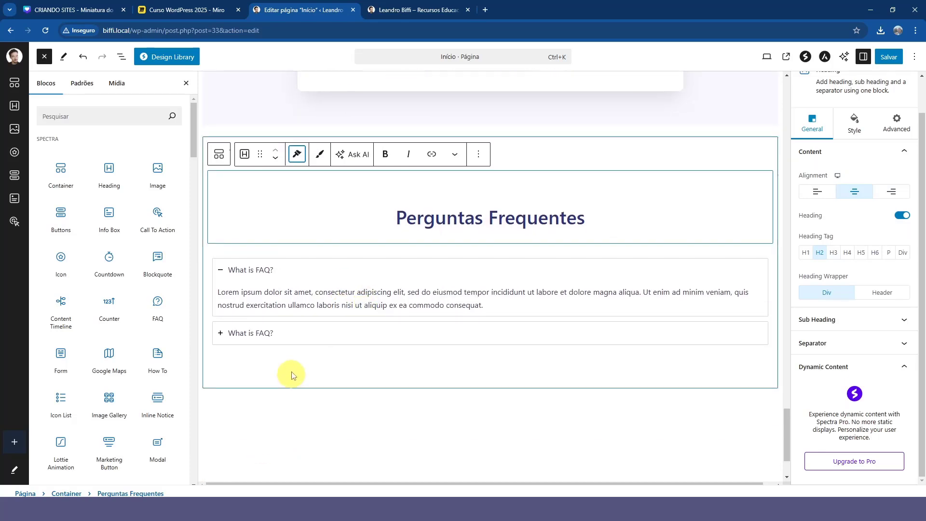
{"action": "left_click", "coordinate": [206, 245]}
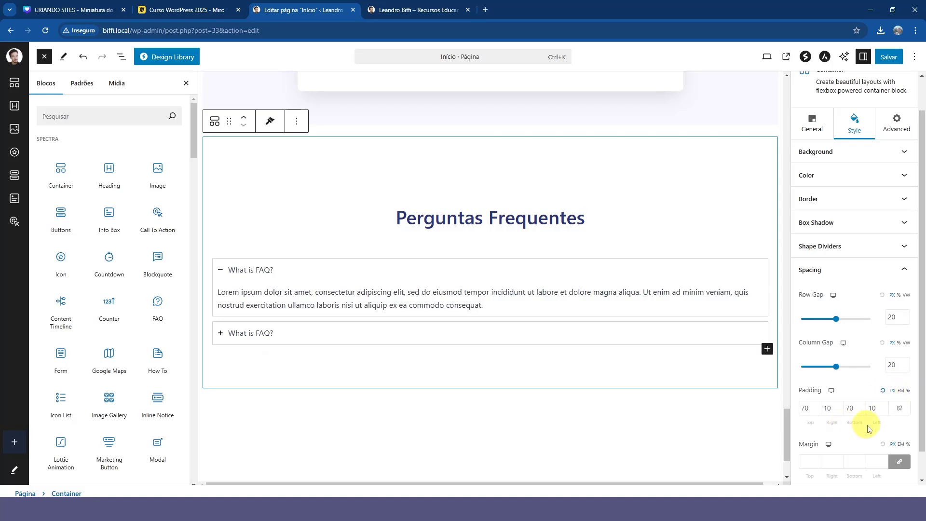
{"action": "left_click", "coordinate": [850, 406]}
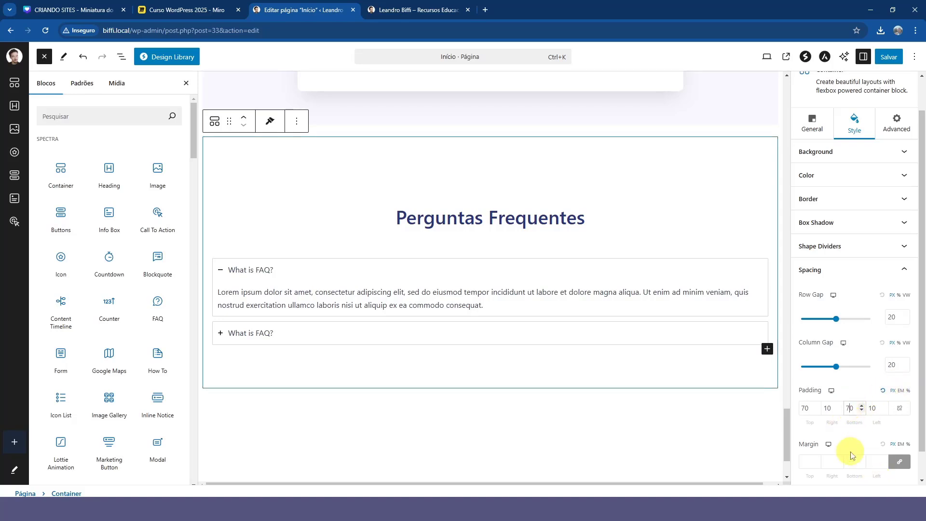
{"action": "key", "text": "BackSpace"}
{"action": "type", "text": "9"}
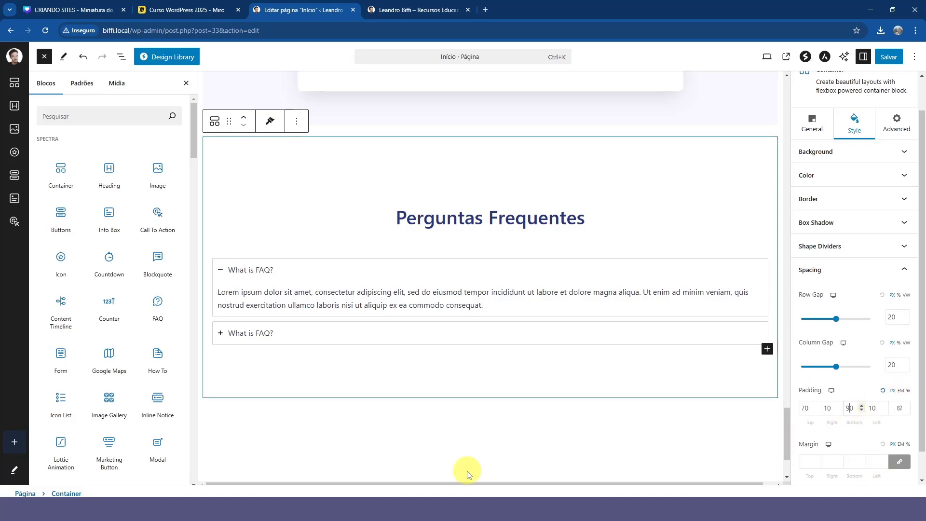
{"action": "left_click", "coordinate": [479, 446]}
{"action": "left_click", "coordinate": [892, 57]}
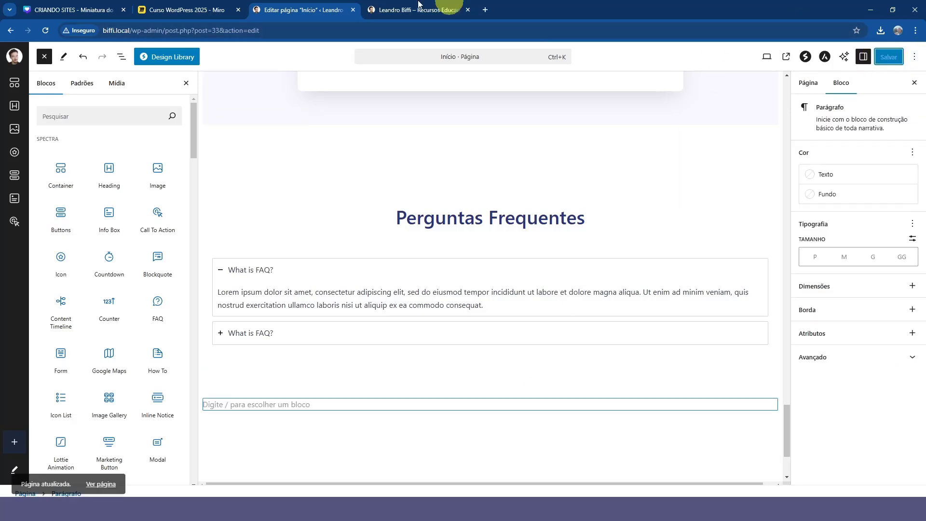
Step: Reload the published home page and check the spacing of the "Perguntas Frequentes" section
{"action": "left_click", "coordinate": [414, 10]}
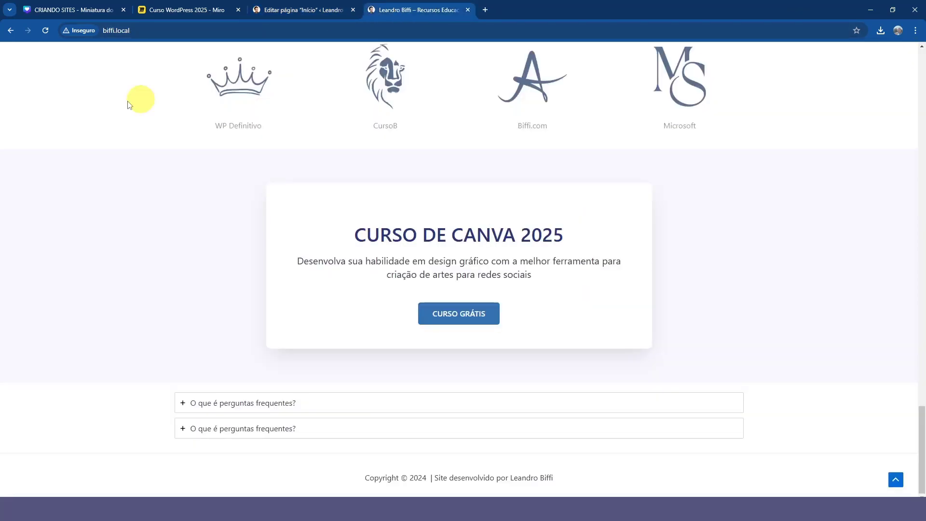
{"action": "left_click", "coordinate": [45, 30]}
{"action": "scroll", "coordinate": [151, 231], "scroll_direction": "down", "scroll_amount": 4}
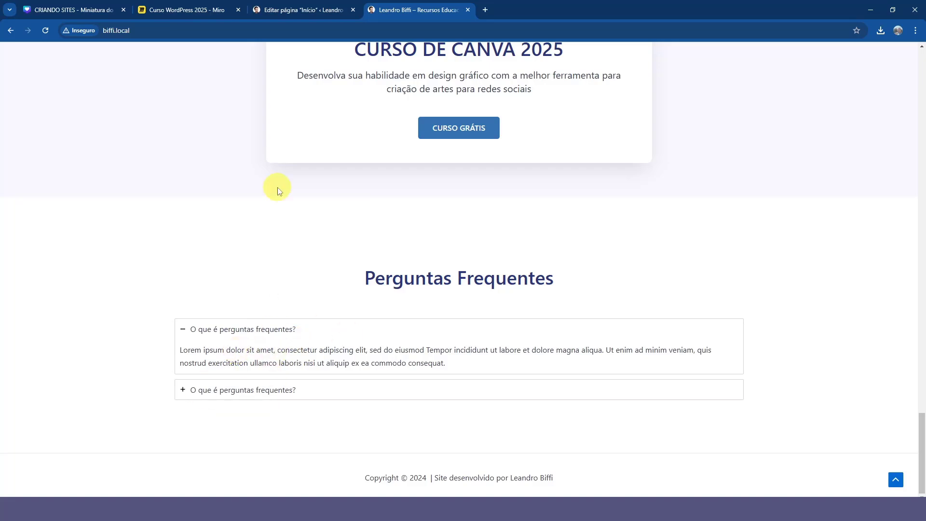
Step: Back in the page editor, replace the first FAQ question's text with "Como acessar os curso?"
{"action": "left_click", "coordinate": [291, 6]}
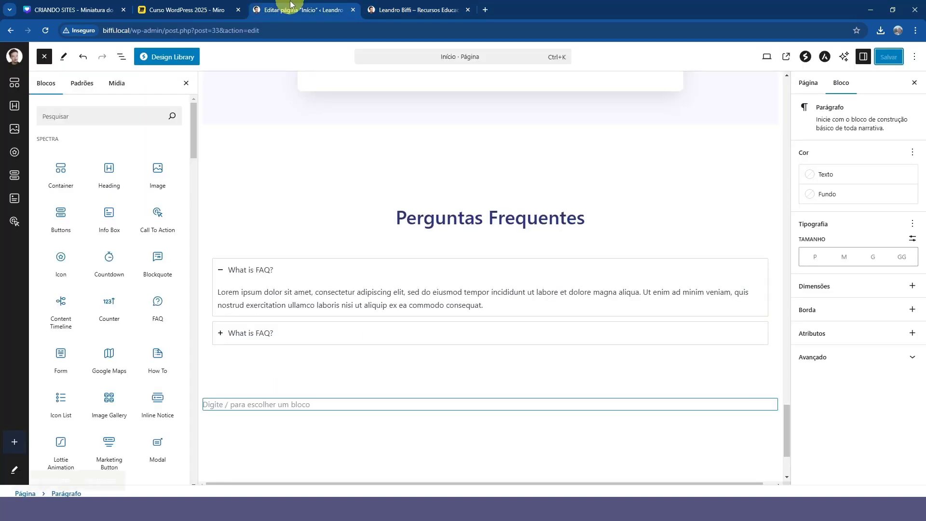
{"action": "left_click", "coordinate": [256, 278]}
{"action": "key", "text": "ctrl+z"}
{"action": "scroll", "coordinate": [238, 346], "scroll_direction": "up", "scroll_amount": 1}
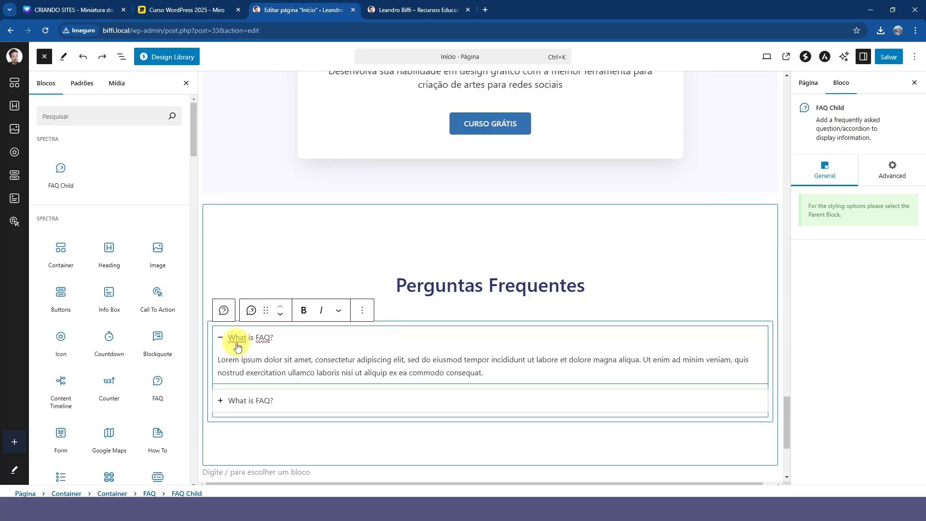
{"action": "left_click_drag", "start_coordinate": [230, 343], "coordinate": [261, 346]}
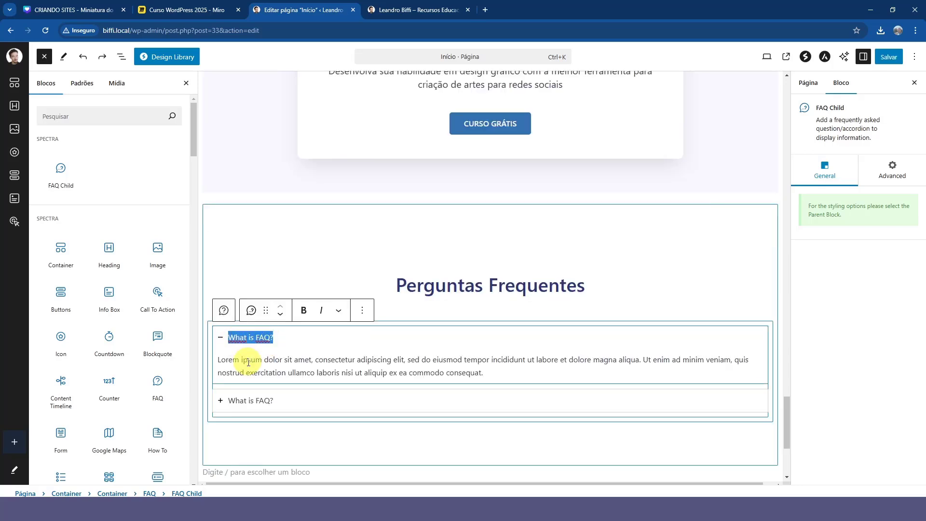
{"action": "type", "text": "Como ac"}
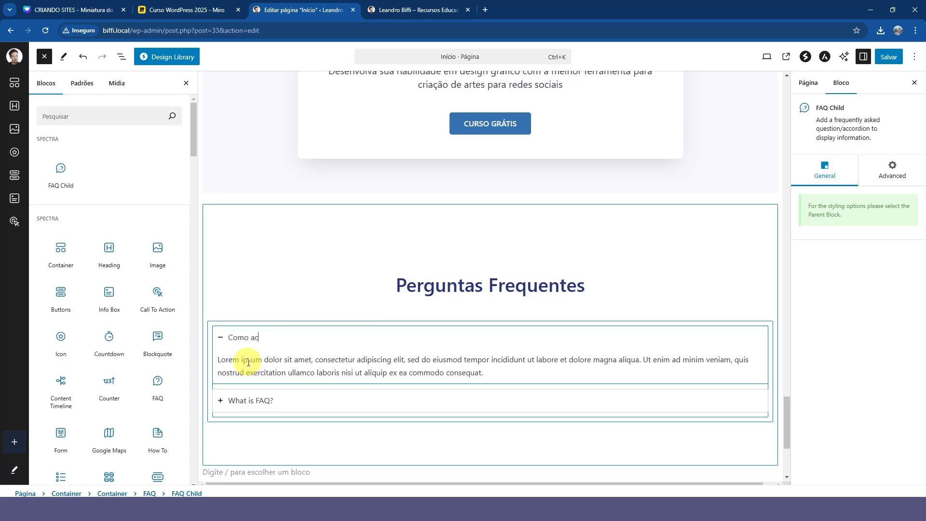
{"action": "type", "text": "essar os curso?"}
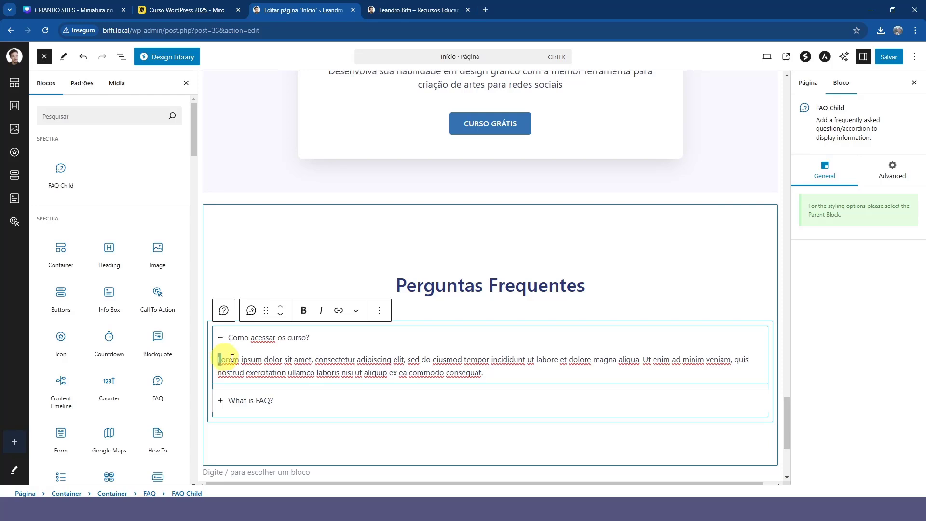
Step: Lengthen the first FAQ answer by appending a copy of its Lorem ipsum text, and save the page
{"action": "mouse_move", "coordinate": [231, 357]}
{"action": "left_mouse_down"}
{"action": "mouse_move", "coordinate": [519, 373]}
{"action": "mouse_move", "coordinate": [229, 360]}
{"action": "left_mouse_up"}
{"action": "key", "text": "ctrl+c"}
{"action": "scroll", "coordinate": [222, 364], "scroll_direction": "up", "scroll_amount": 1}
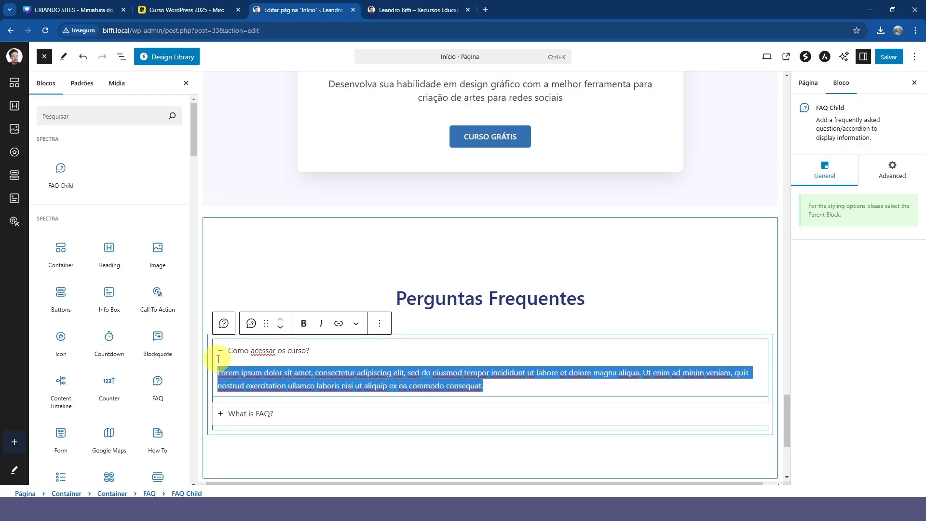
{"action": "left_click", "coordinate": [490, 388]}
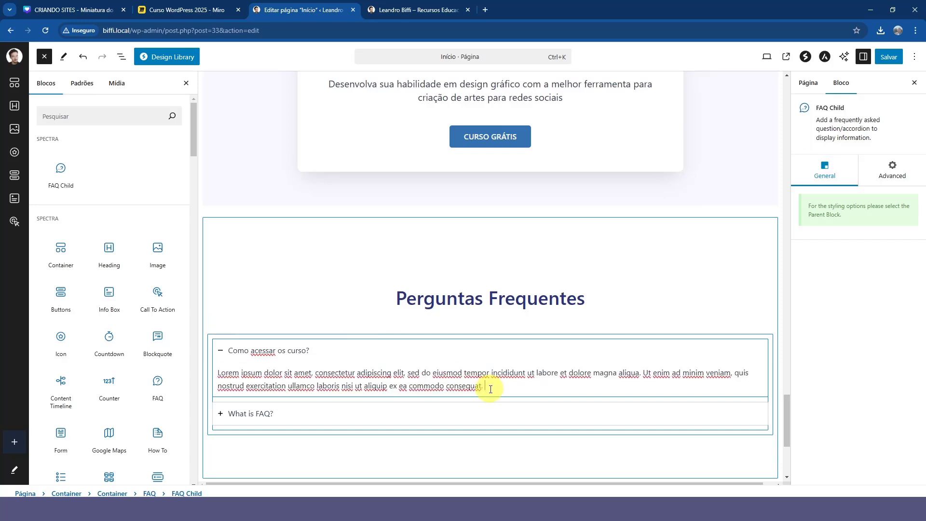
{"action": "key", "text": "ctrl+v"}
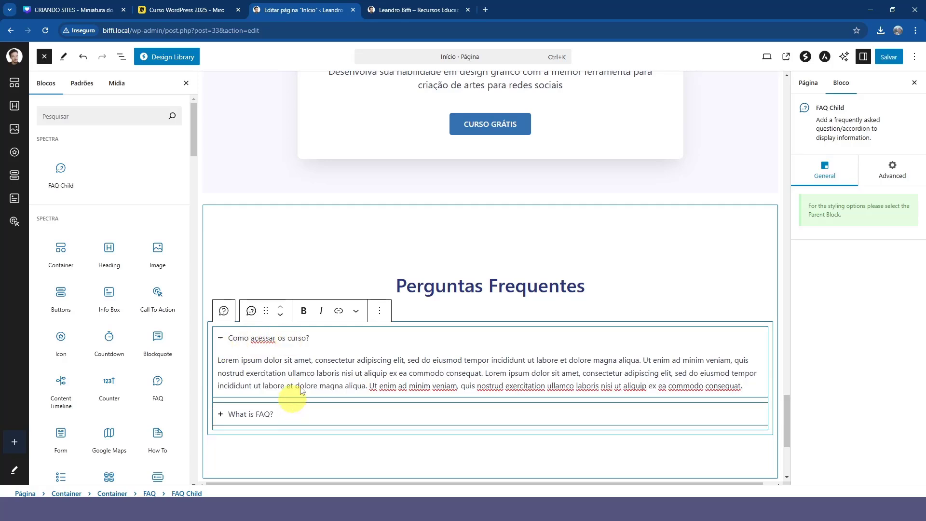
{"action": "key", "text": "ctrl+s"}
Step: Reload the published home page and test collapsing the "Como acessar os curso?" item
{"action": "key", "text": "ctrl+Tab"}
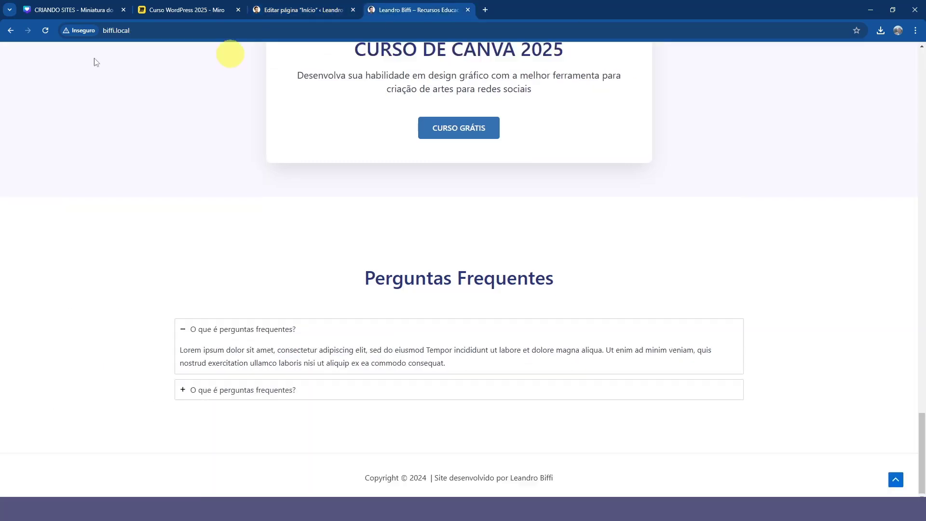
{"action": "left_click", "coordinate": [45, 32]}
{"action": "scroll", "coordinate": [140, 288], "scroll_direction": "down", "scroll_amount": 1}
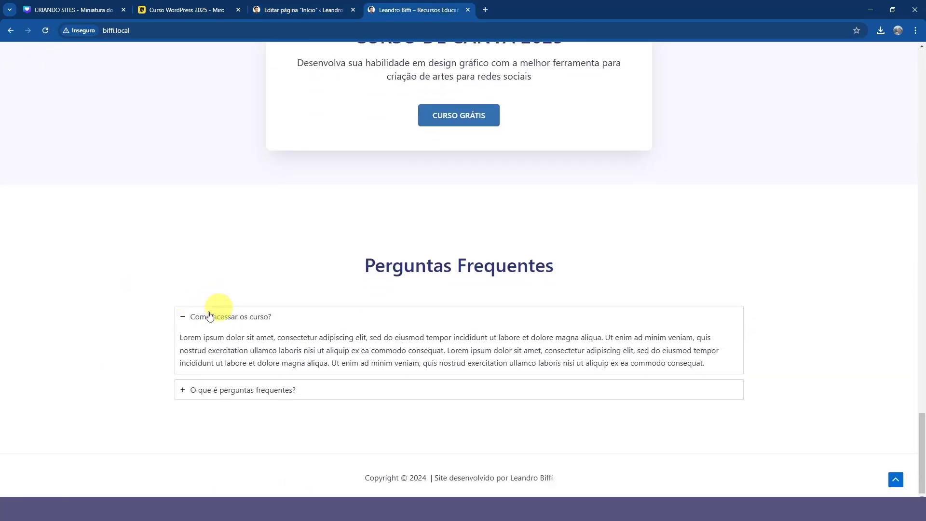
{"action": "left_click", "coordinate": [184, 318]}
{"action": "left_click", "coordinate": [182, 365]}
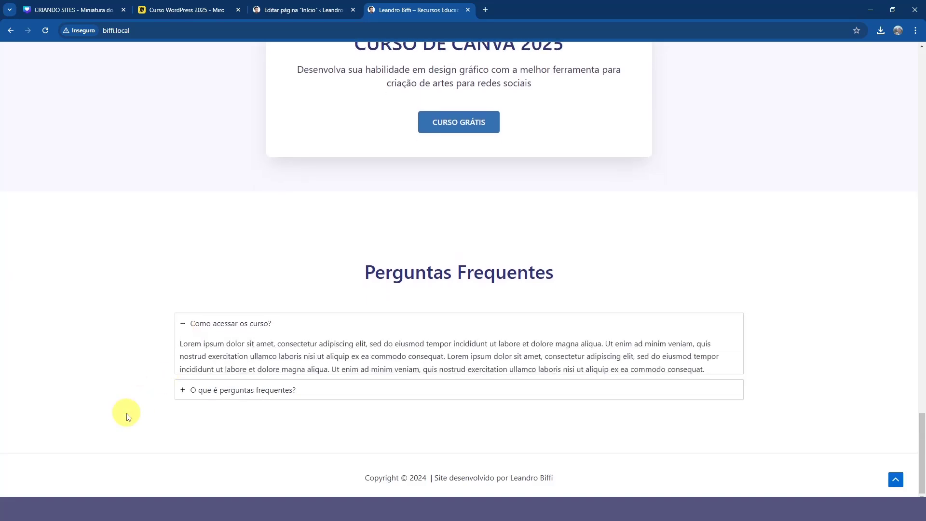
{"action": "left_click", "coordinate": [207, 317]}
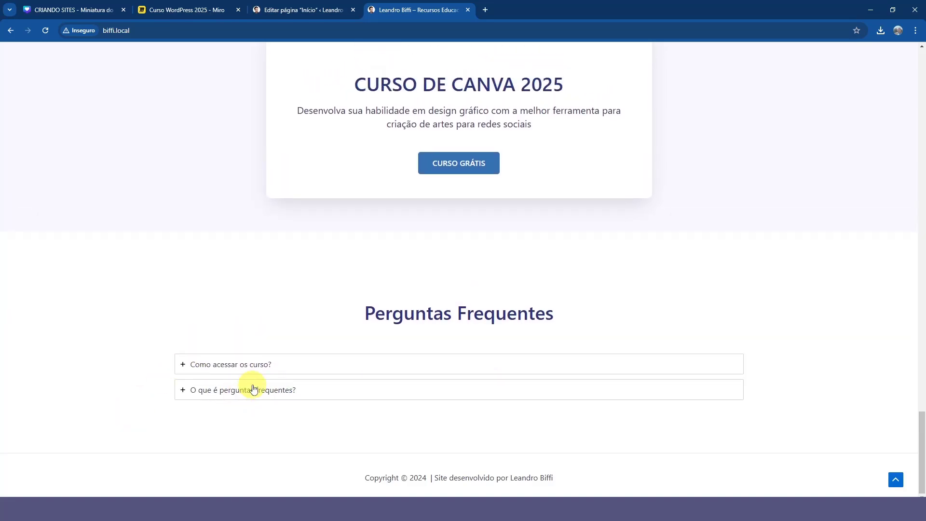
Step: In the page editor, replace the second FAQ question's text with "O curso é gratuito?"
{"action": "left_click", "coordinate": [290, 9]}
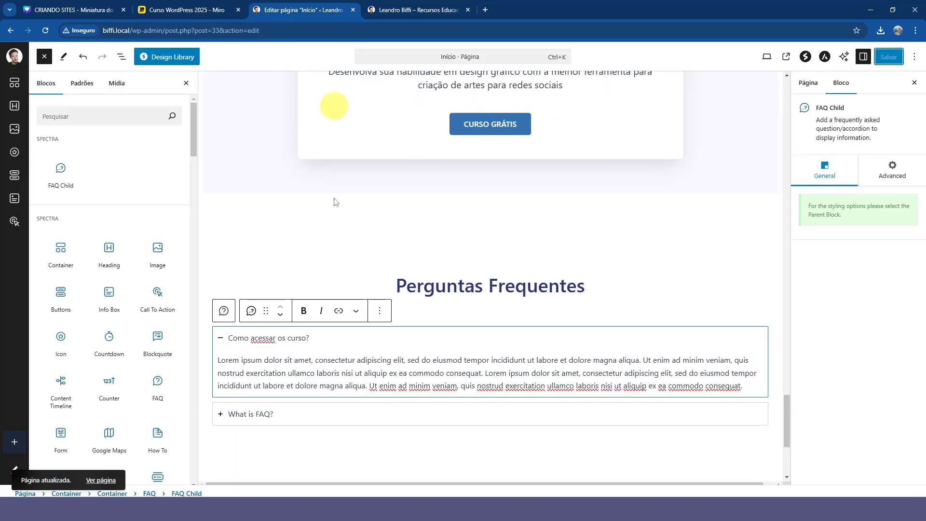
{"action": "left_click", "coordinate": [255, 414]}
{"action": "scroll", "coordinate": [260, 431], "scroll_direction": "down", "scroll_amount": 3}
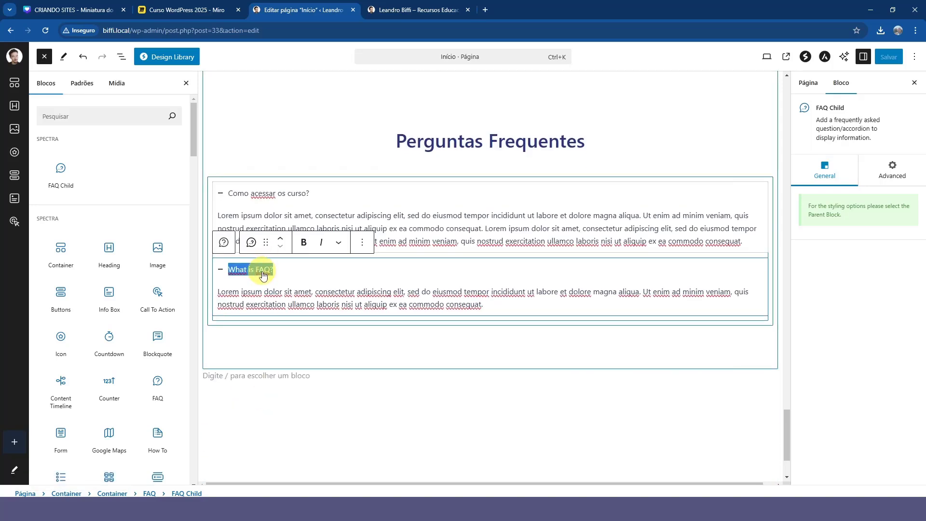
{"action": "type", "text": "O"}
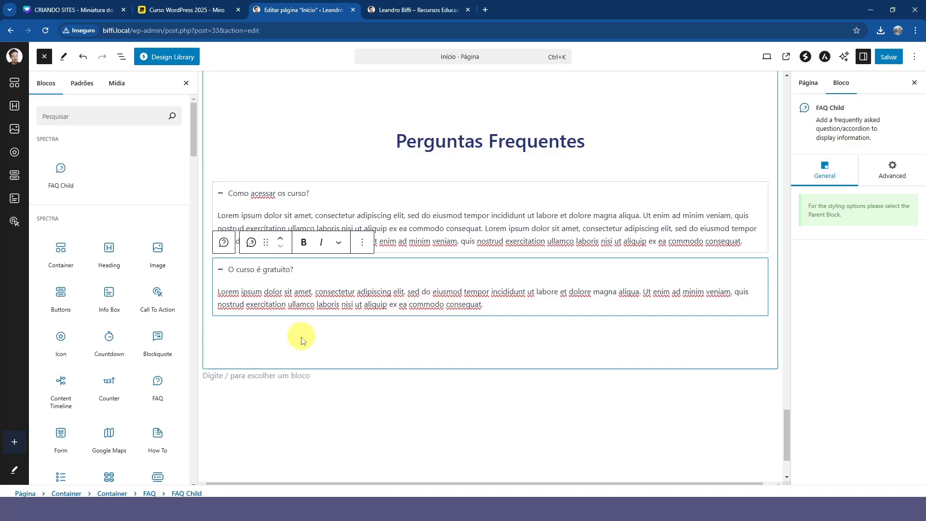
{"action": "left_click", "coordinate": [220, 271]}
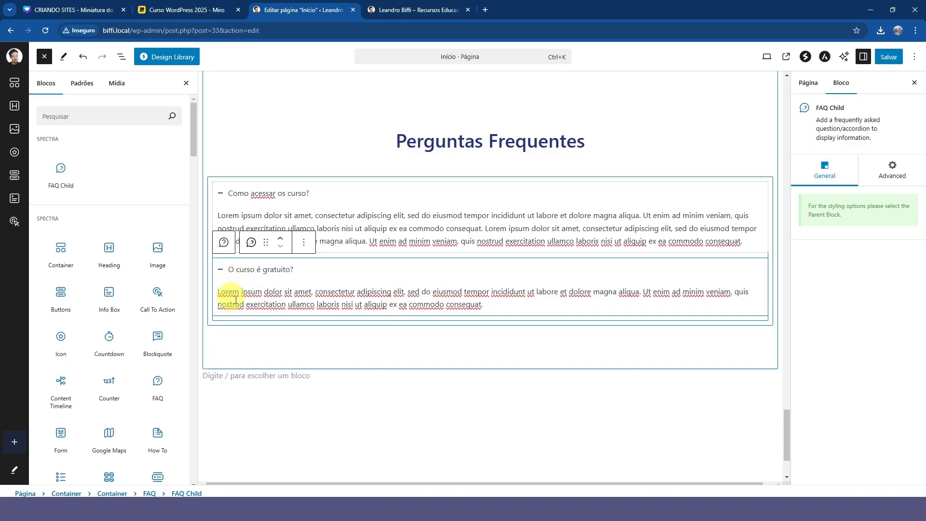
{"action": "left_click", "coordinate": [225, 246]}
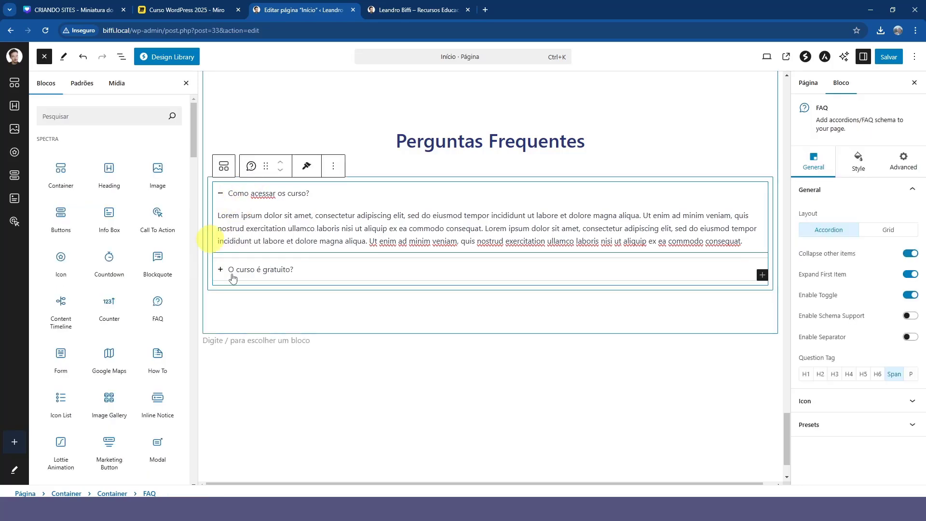
{"action": "left_click", "coordinate": [378, 234]}
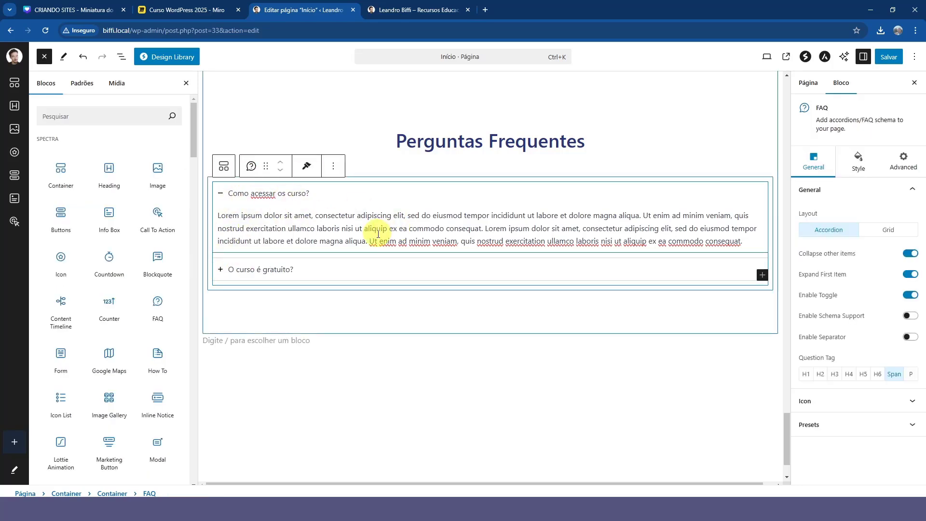
{"action": "left_click", "coordinate": [210, 180]}
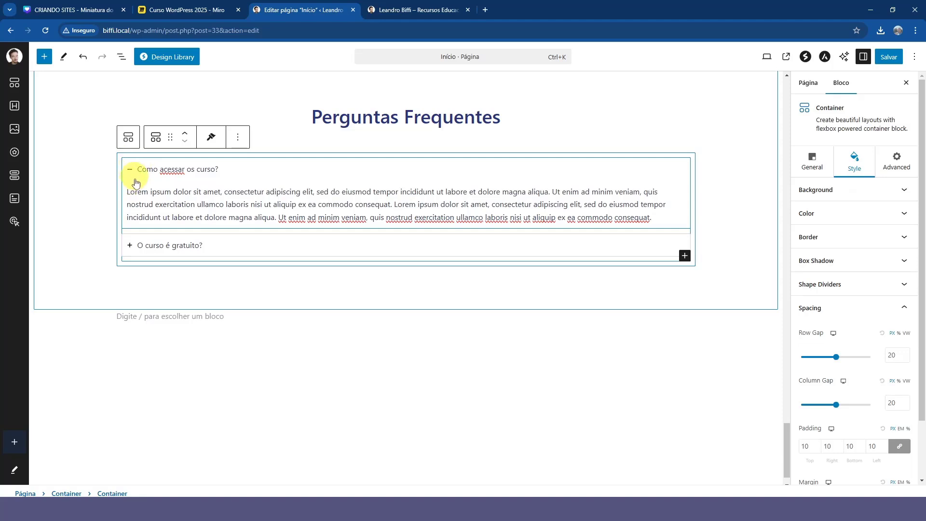
{"action": "left_click", "coordinate": [152, 173]}
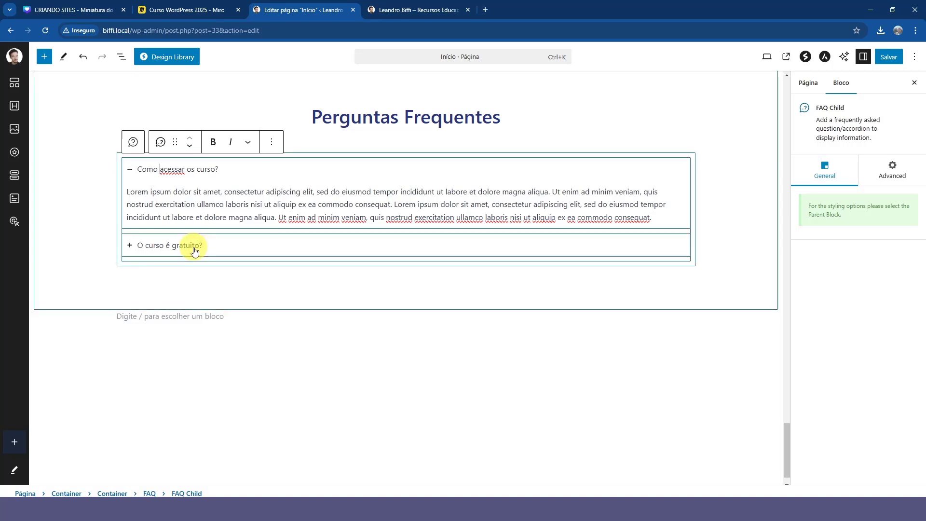
{"action": "left_click", "coordinate": [255, 245]}
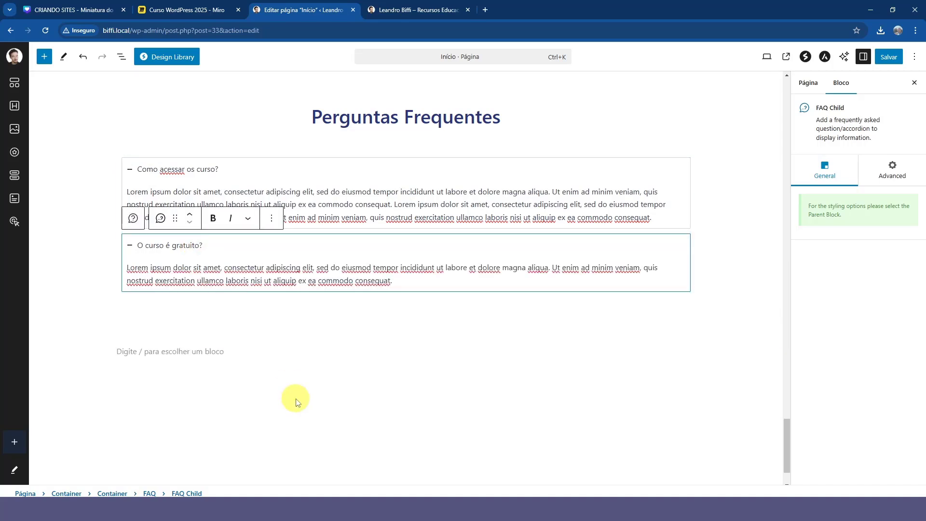
Step: Add a third item to the FAQ block with the question "Como emitir o certificado?"
{"action": "left_click", "coordinate": [134, 219]}
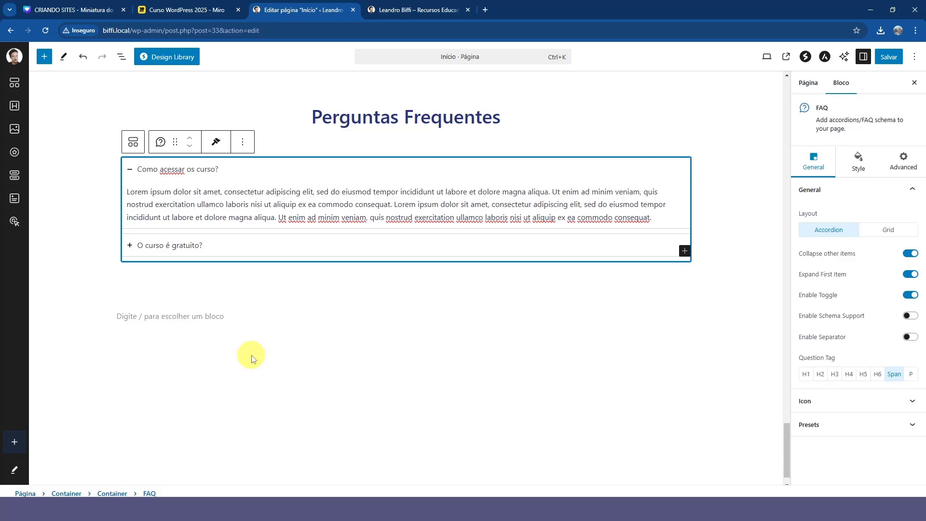
{"action": "left_click", "coordinate": [685, 252]}
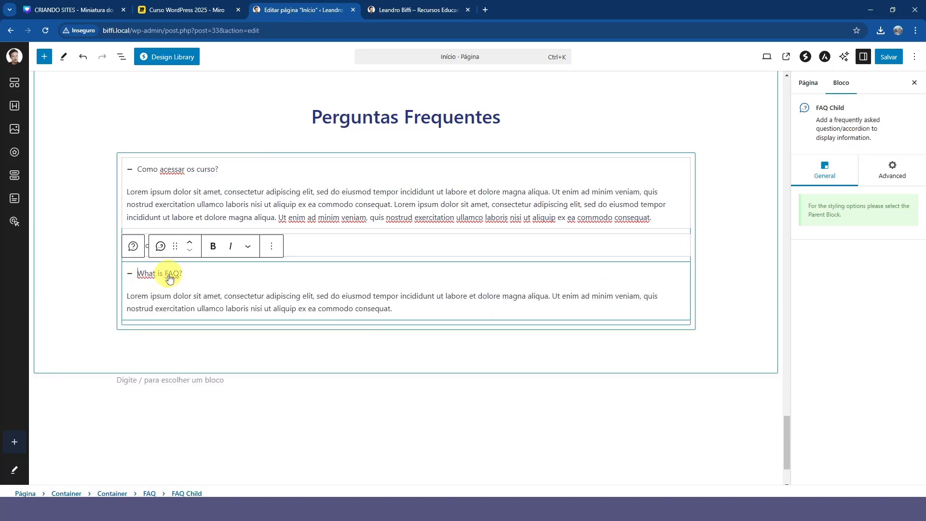
{"action": "type", "text": "Como emitir o certificado?"}
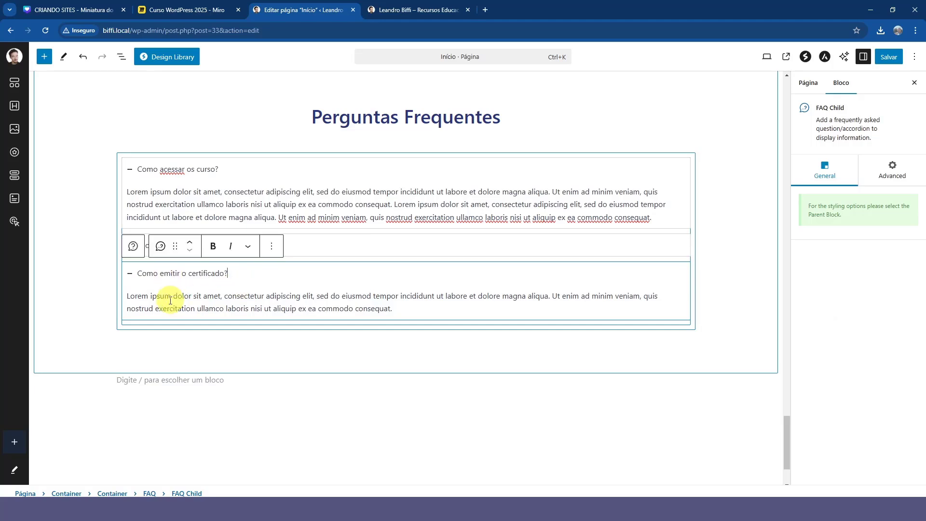
Step: Add a fourth item to the FAQ block with the question "Por quanto tempo terei acesso ao curso?"
{"action": "left_click", "coordinate": [134, 247]}
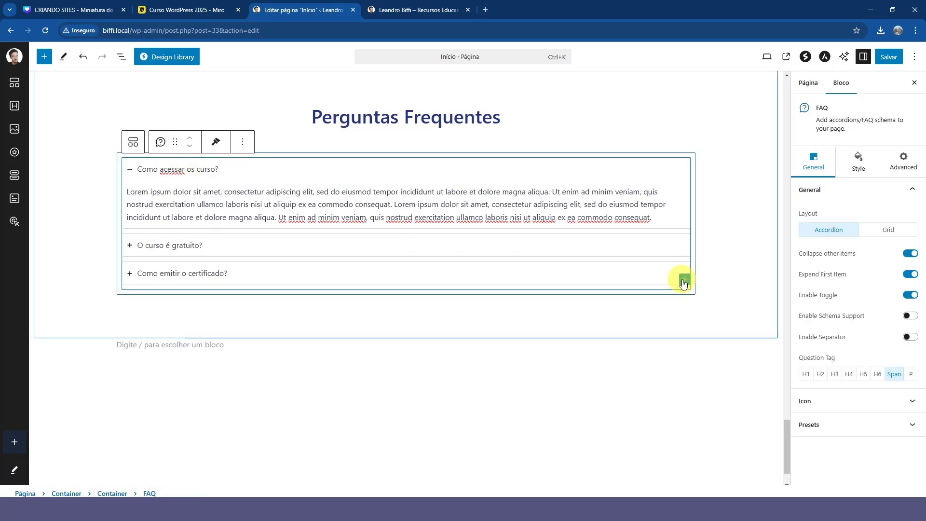
{"action": "left_click", "coordinate": [684, 282]}
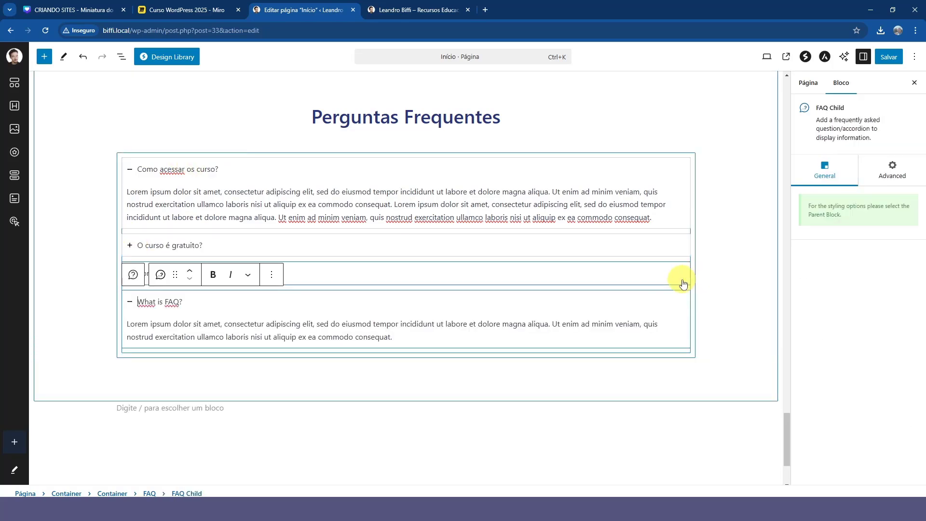
{"action": "type", "text": "Por quanto tempo terei acesso ao curso?"}
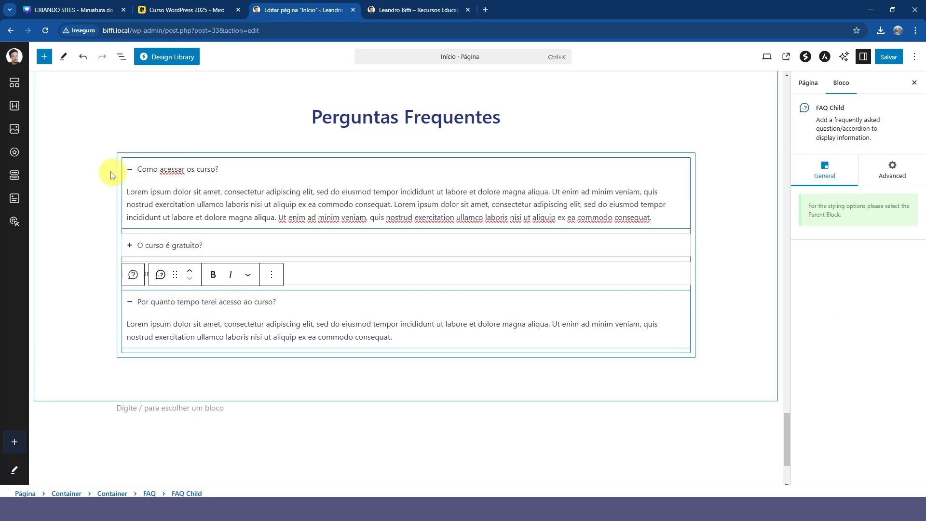
Step: Add a fifth item to the FAQ block with the question "Como posso colaborar com o projeto?" and save the page
{"action": "left_click", "coordinate": [120, 161]}
{"action": "left_click", "coordinate": [134, 166]}
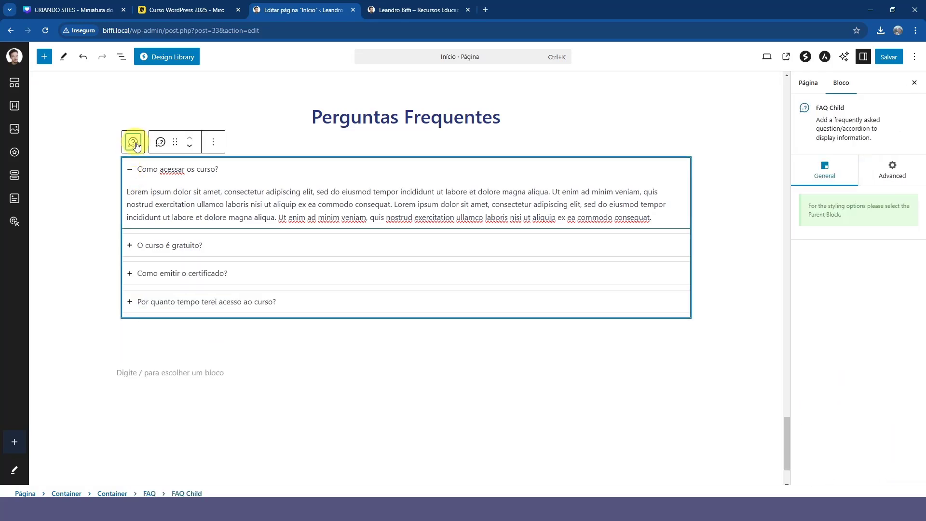
{"action": "left_click", "coordinate": [132, 141]}
{"action": "left_click", "coordinate": [684, 307]}
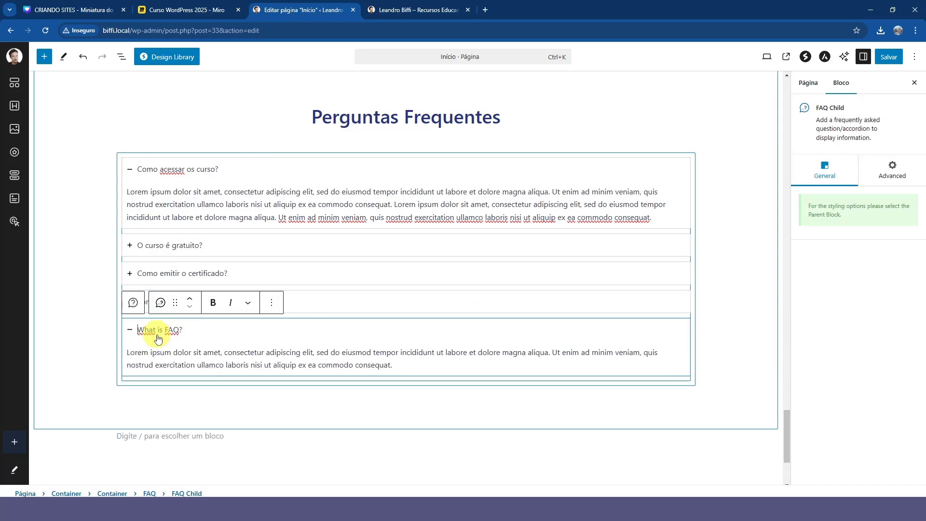
{"action": "type", "text": "Como"}
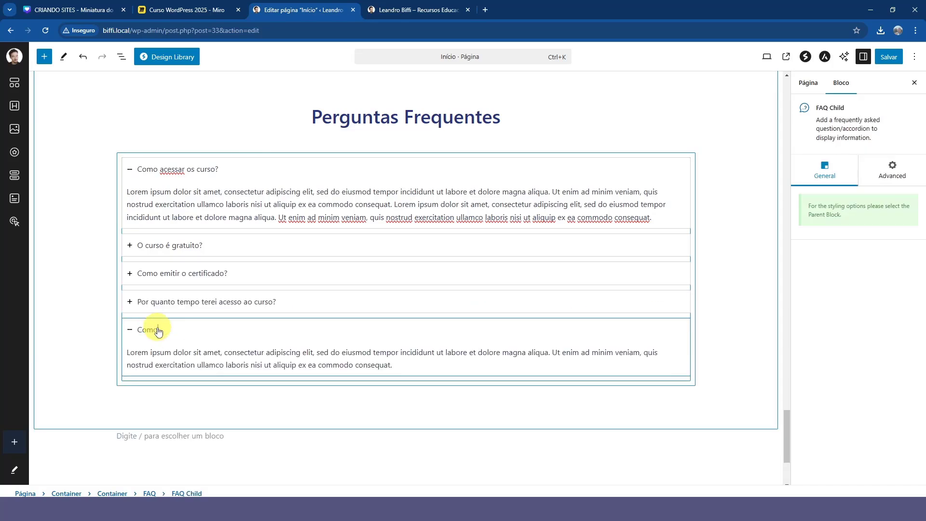
{"action": "type", "text": " posso colaborar com o projeto?"}
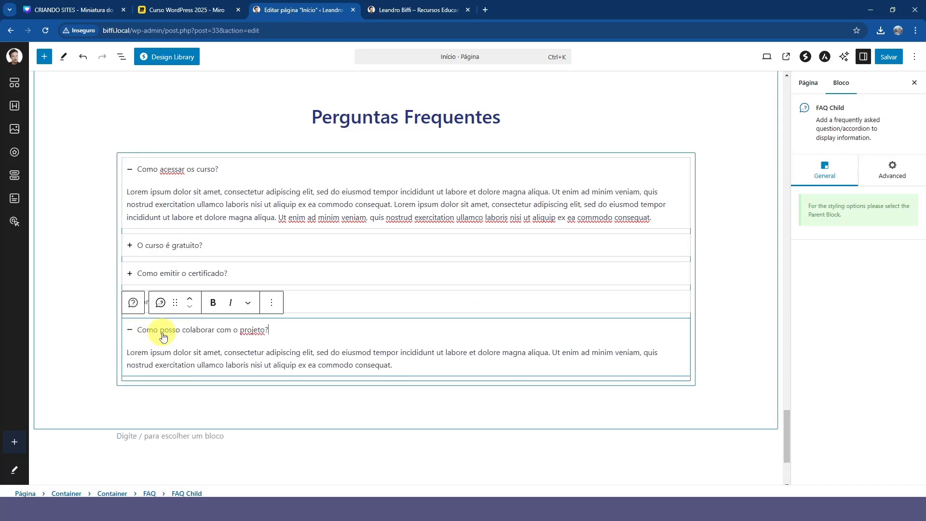
{"action": "left_click", "coordinate": [889, 56]}
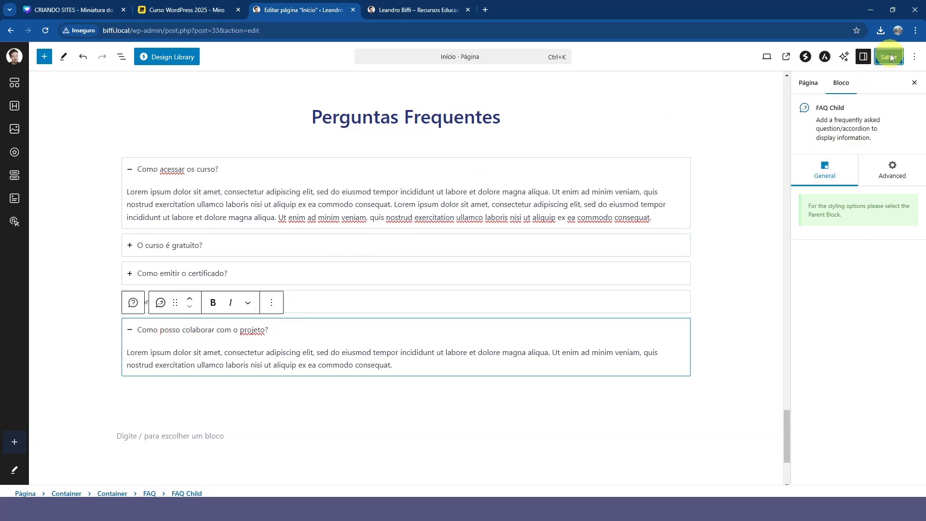
Step: Reload the published home page and test expanding and collapsing the first, third and fourth FAQ items
{"action": "left_click", "coordinate": [374, 5]}
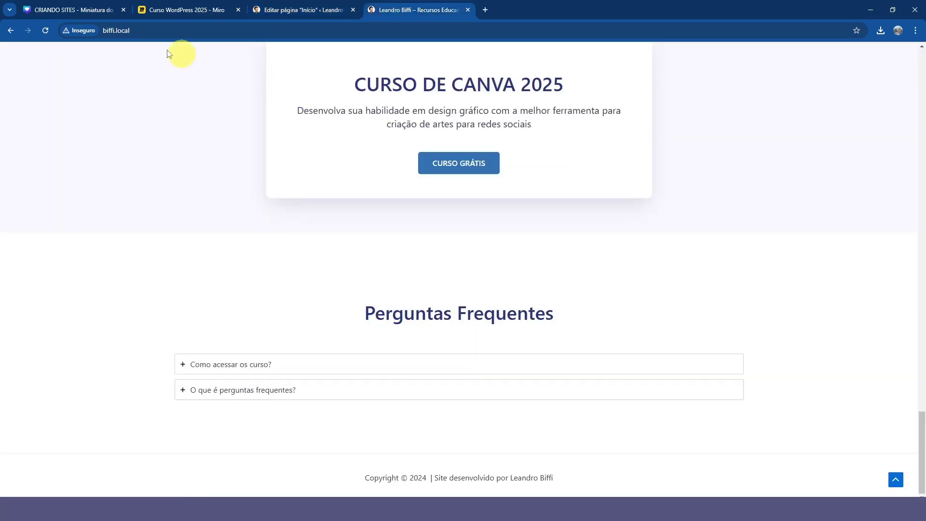
{"action": "left_click", "coordinate": [45, 31]}
{"action": "scroll", "coordinate": [199, 263], "scroll_direction": "down", "scroll_amount": 3}
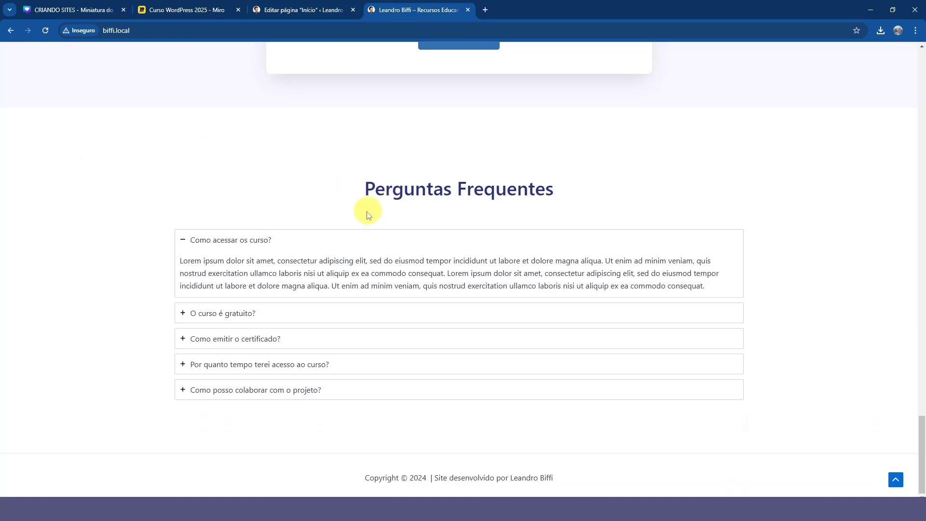
{"action": "left_click", "coordinate": [184, 245]}
{"action": "left_click", "coordinate": [213, 339]}
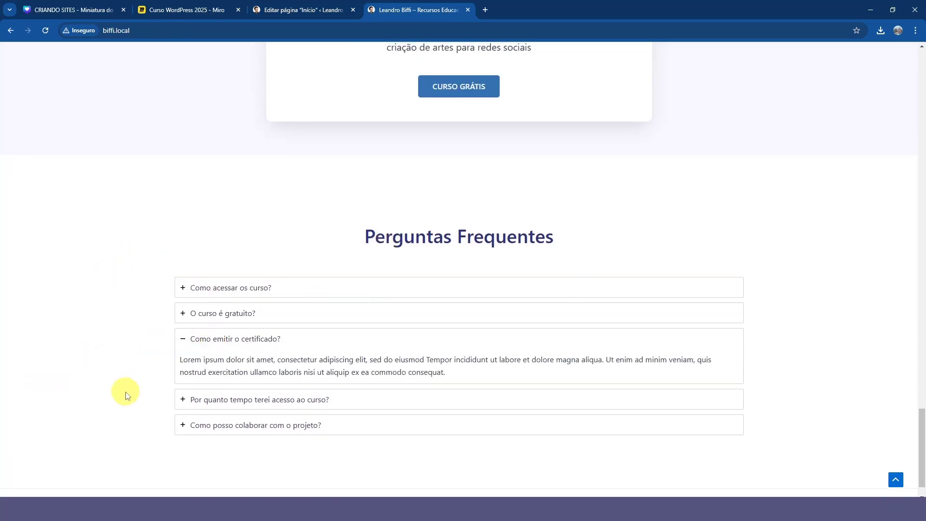
{"action": "left_click", "coordinate": [214, 339]}
{"action": "left_click", "coordinate": [211, 364]}
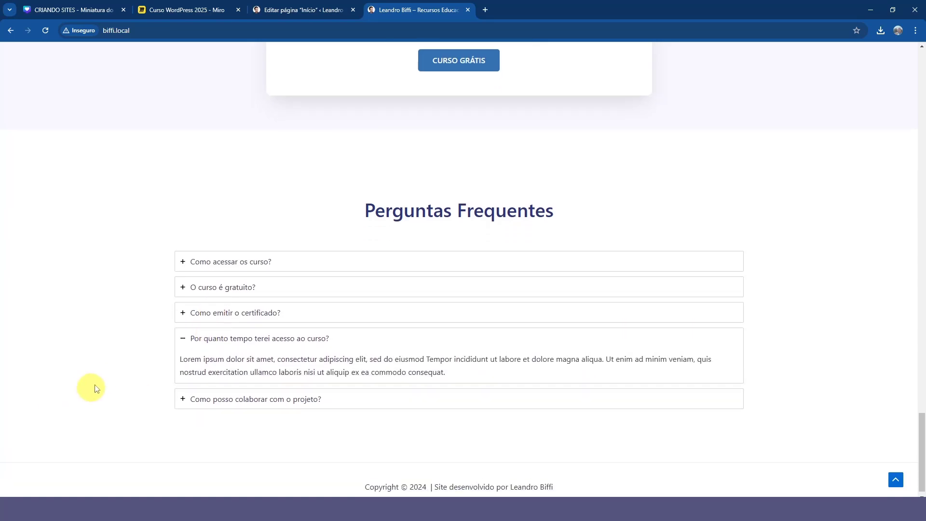
{"action": "left_click", "coordinate": [198, 335]}
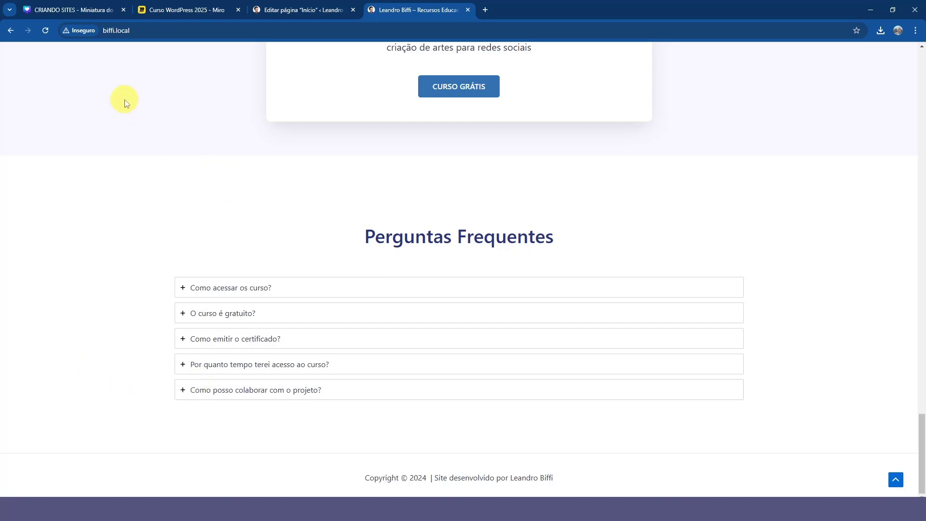
{"action": "left_click", "coordinate": [47, 31]}
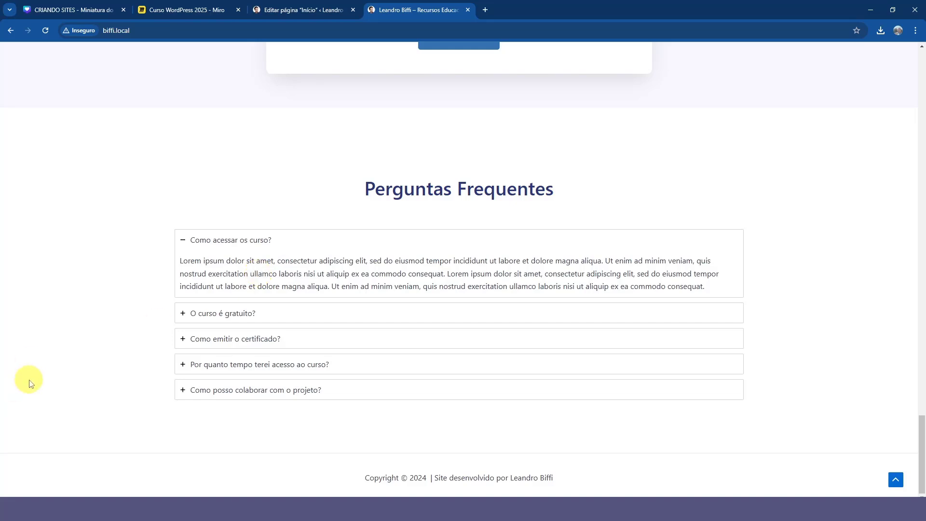
{"action": "left_click", "coordinate": [182, 239]}
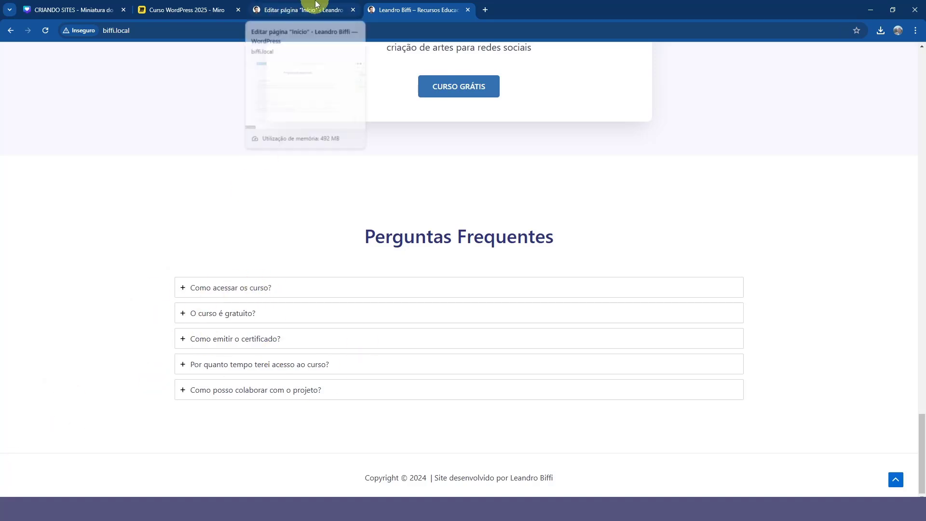
Step: In the page editor, disable Collapse other items for the whole FAQ block and save the page
{"action": "left_click", "coordinate": [283, 11]}
{"action": "left_click", "coordinate": [125, 167]}
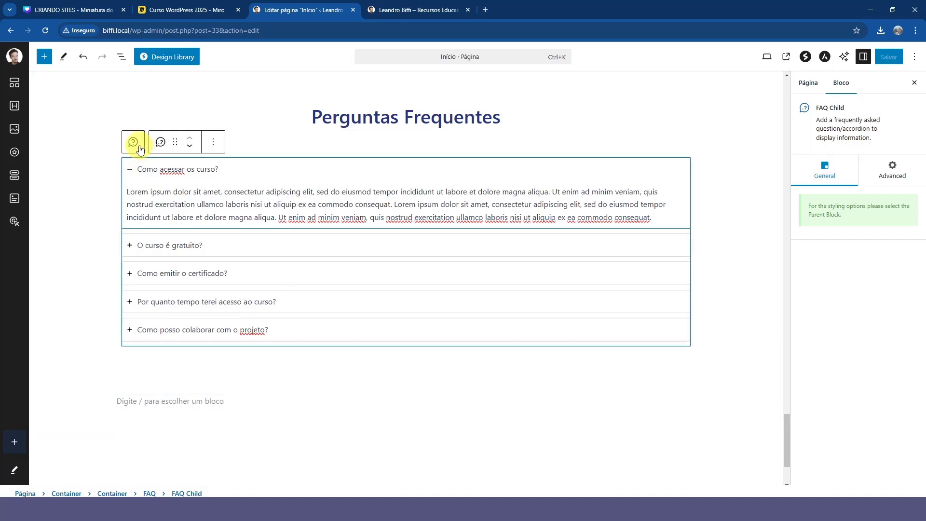
{"action": "left_click", "coordinate": [133, 142]}
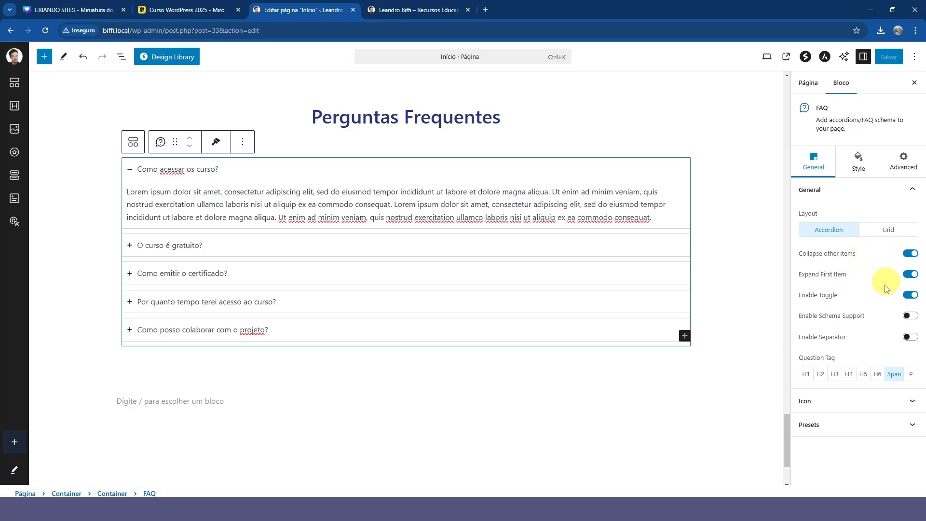
{"action": "left_click", "coordinate": [908, 255]}
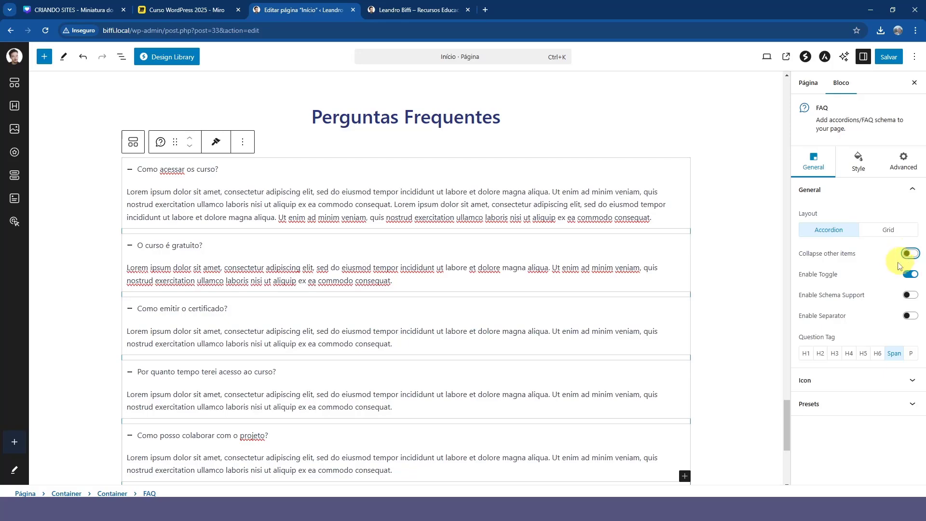
{"action": "left_click", "coordinate": [889, 57]}
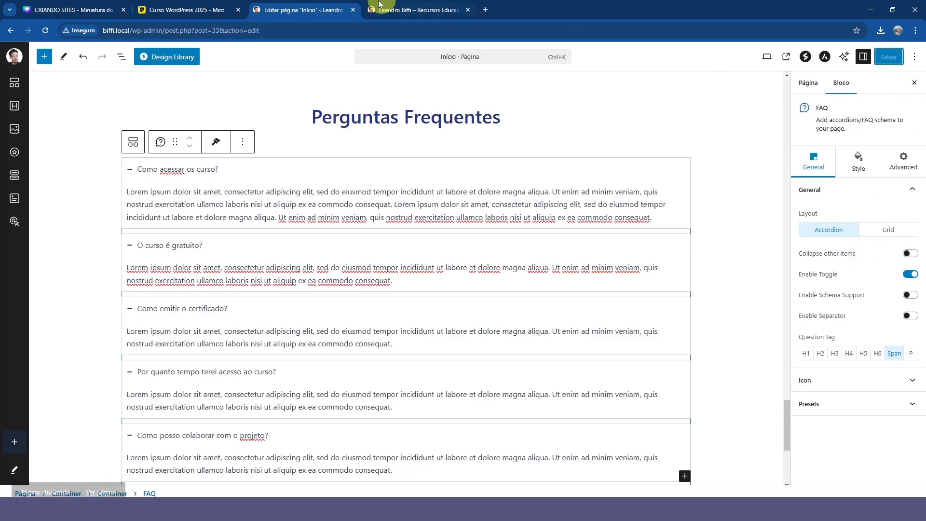
Step: Examine the FAQ on the reloaded published page and test toggling the "Como emitir o certificado?" and "O curso é gratuito?" items
{"action": "left_click", "coordinate": [381, 9]}
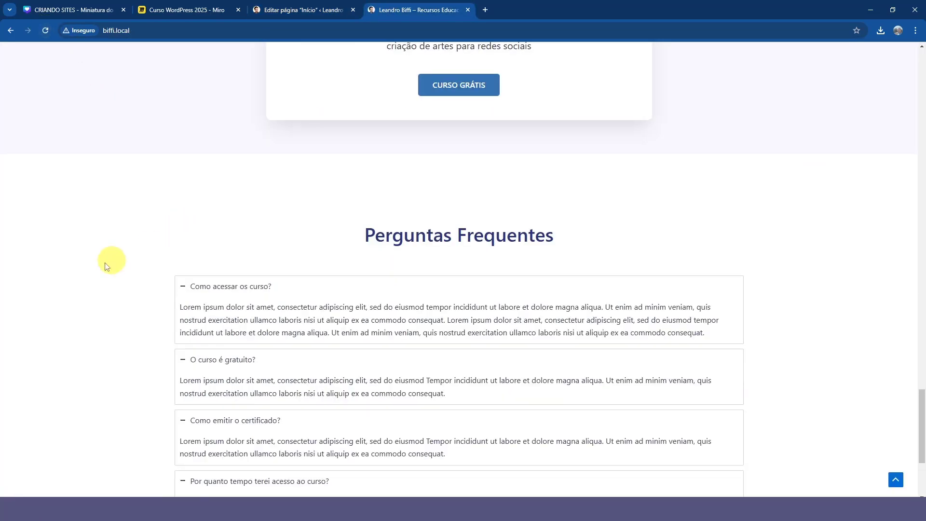
{"action": "scroll", "coordinate": [58, 270], "scroll_direction": "down", "scroll_amount": 4}
{"action": "scroll", "coordinate": [63, 276], "scroll_direction": "up", "scroll_amount": 2}
{"action": "scroll", "coordinate": [59, 271], "scroll_direction": "up", "scroll_amount": 3}
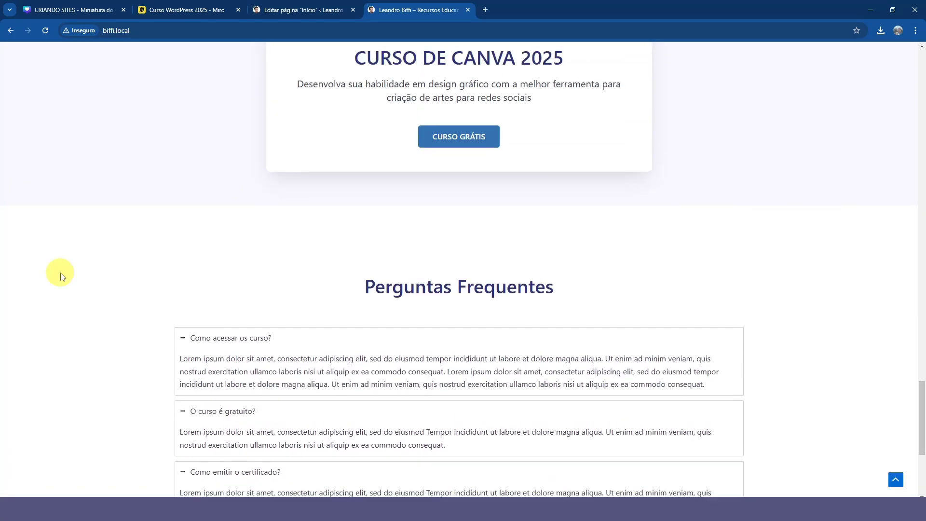
{"action": "scroll", "coordinate": [72, 282], "scroll_direction": "down", "scroll_amount": 5}
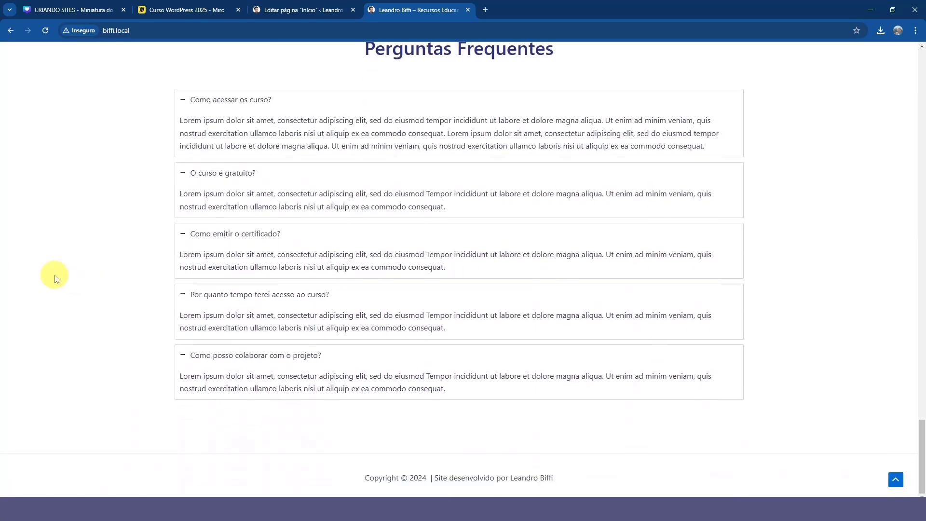
{"action": "scroll", "coordinate": [72, 284], "scroll_direction": "up", "scroll_amount": 1}
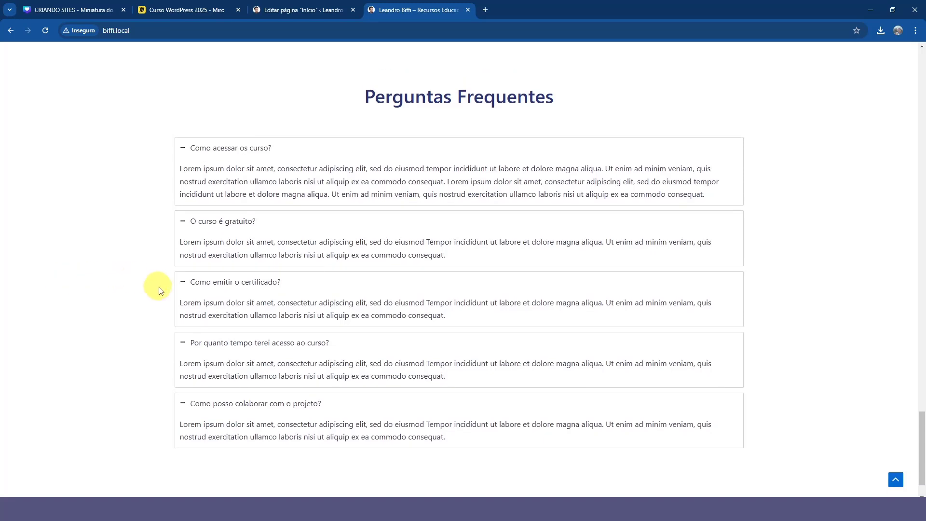
{"action": "left_click", "coordinate": [185, 283]}
{"action": "left_click", "coordinate": [183, 220]}
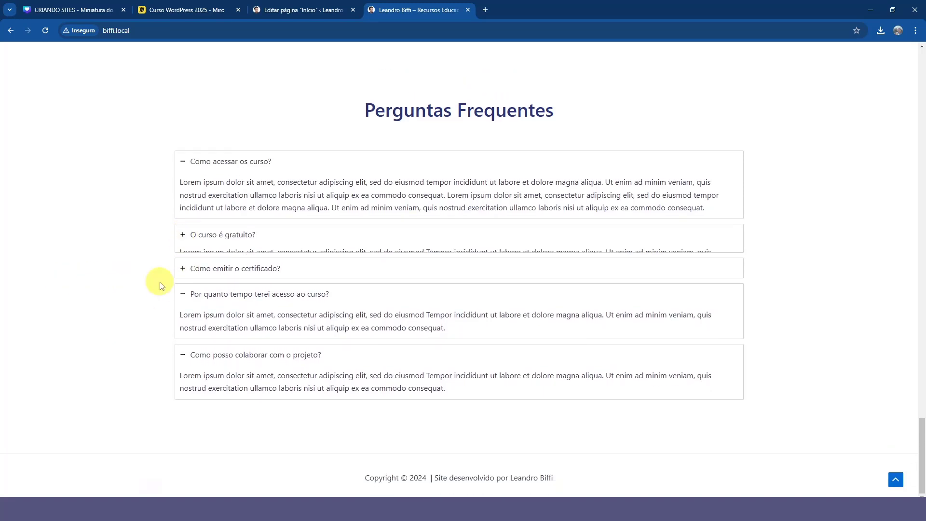
{"action": "left_click", "coordinate": [183, 274]}
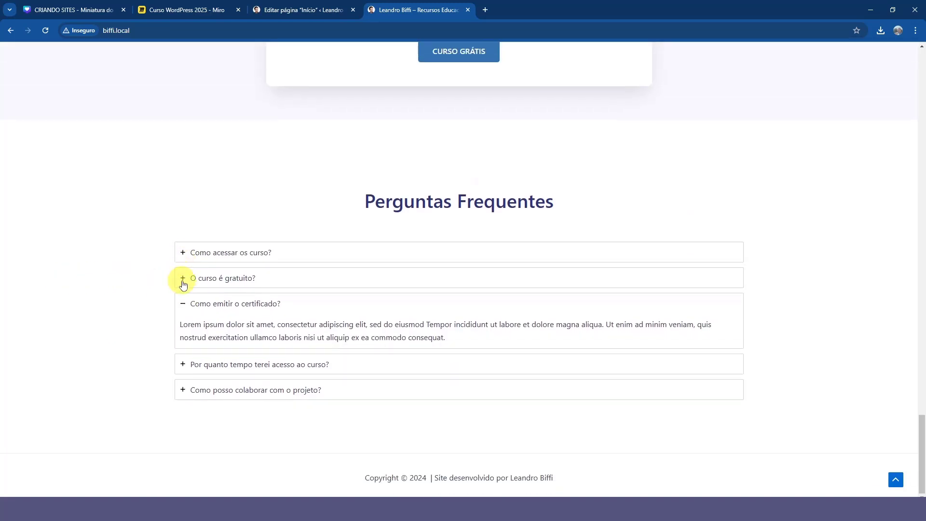
{"action": "left_click", "coordinate": [184, 281]}
{"action": "left_click", "coordinate": [46, 30]}
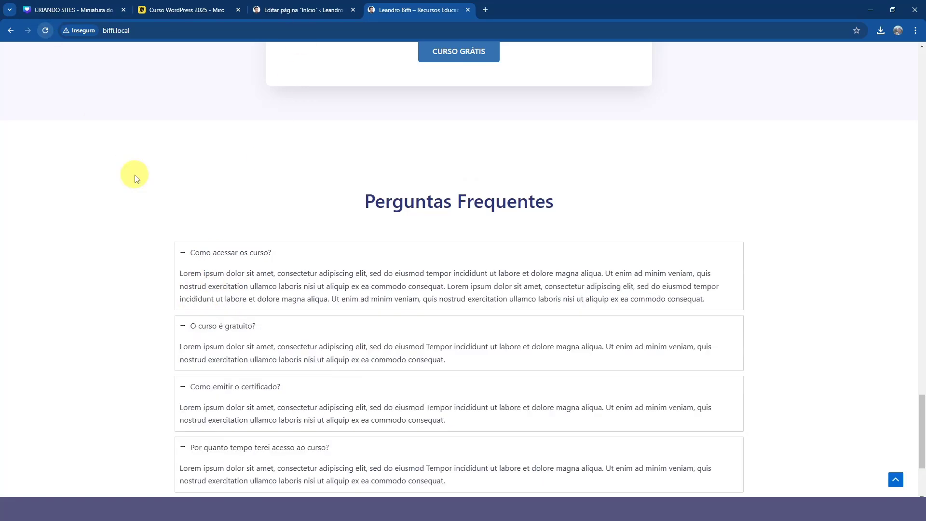
{"action": "scroll", "coordinate": [73, 231], "scroll_direction": "down", "scroll_amount": 3}
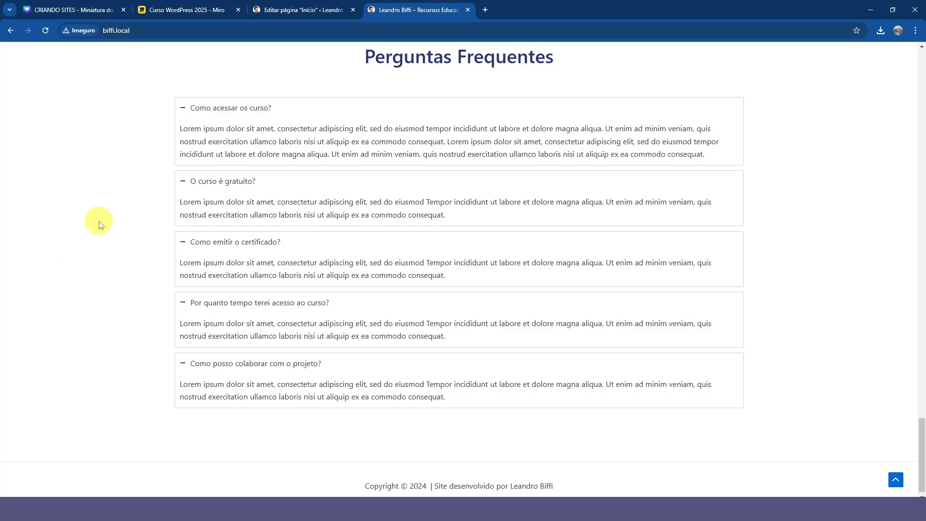
Step: In the page editor, enable Collapse other items for the FAQ block, disable Expand First Item and Enable Toggle, and save
{"action": "left_click", "coordinate": [304, 8]}
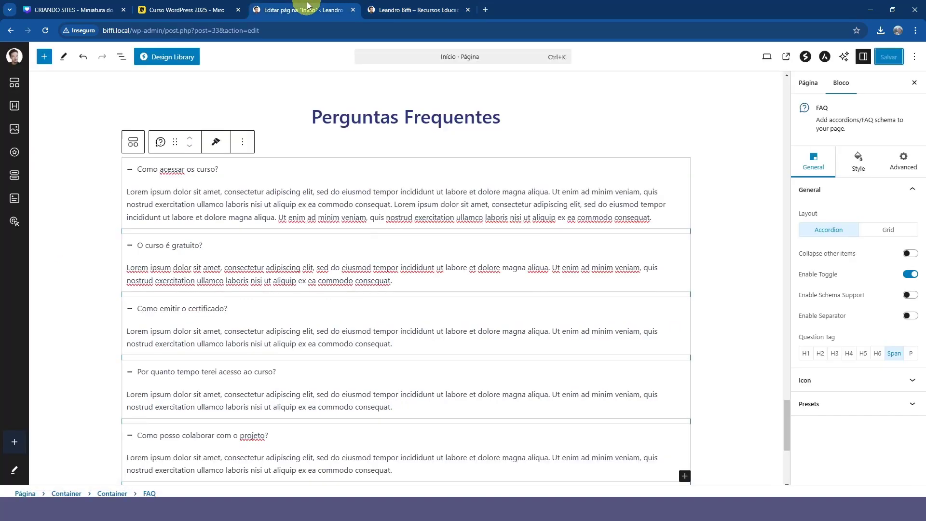
{"action": "left_click", "coordinate": [910, 254]}
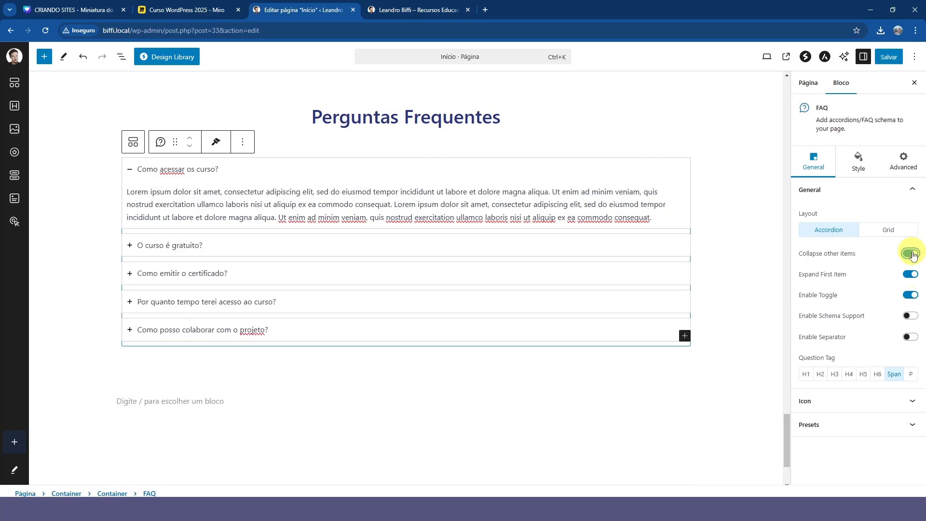
{"action": "left_click", "coordinate": [910, 274]}
{"action": "left_click", "coordinate": [909, 294]}
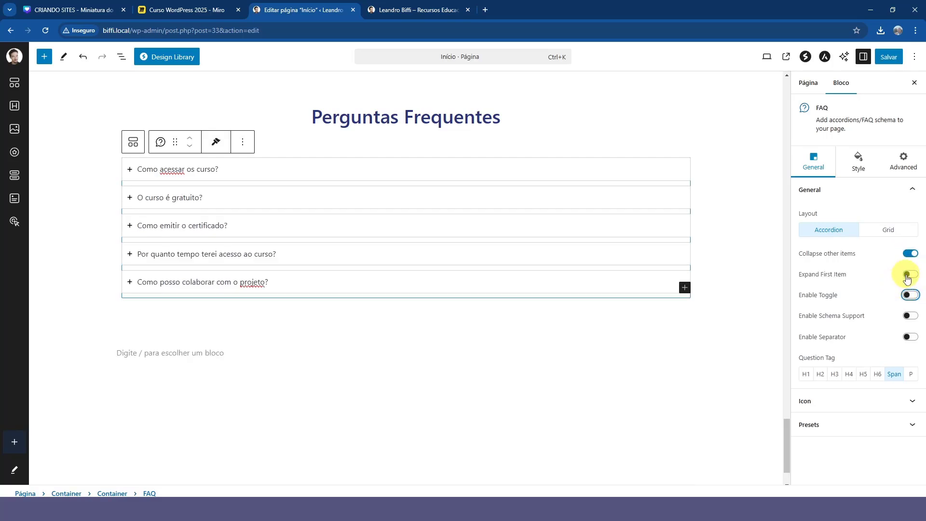
{"action": "left_click", "coordinate": [889, 57]}
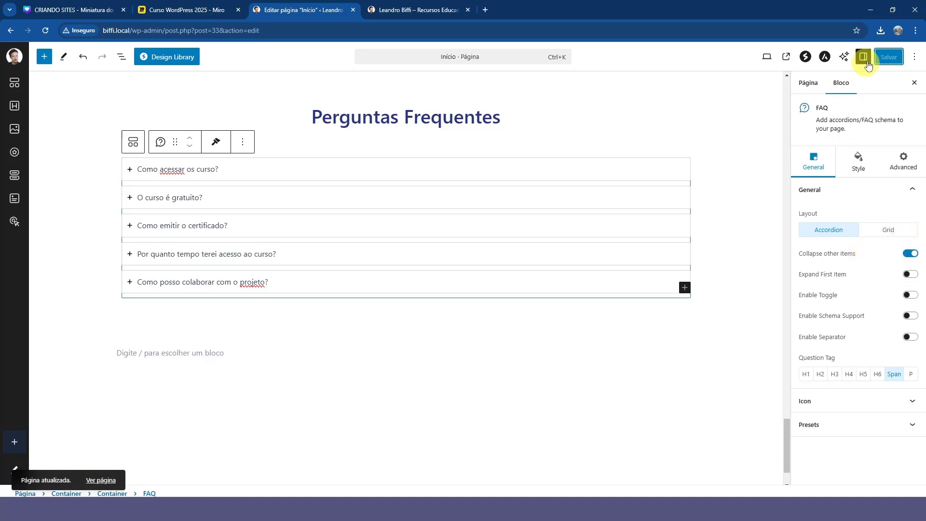
Step: Test expanding the "Como acessar os curso?" item on the refreshed published home page
{"action": "left_click", "coordinate": [415, 10]}
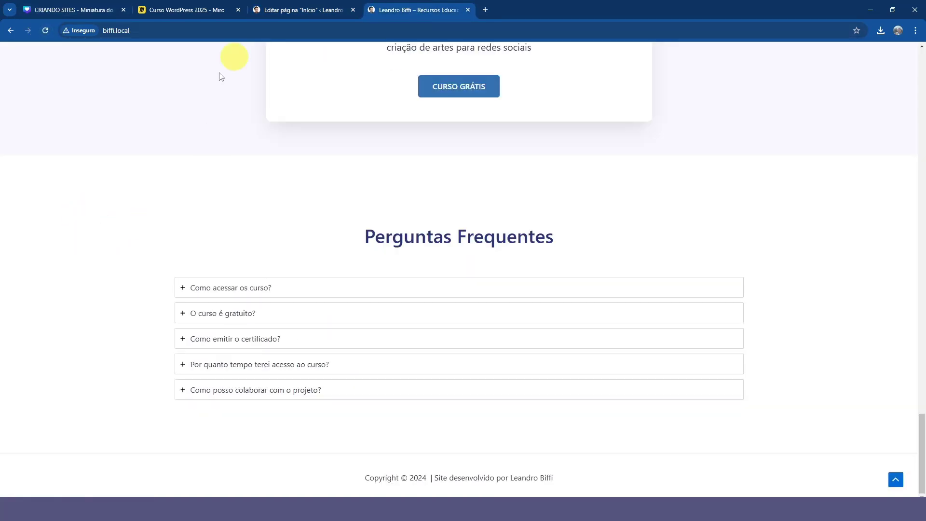
{"action": "left_click", "coordinate": [183, 289]}
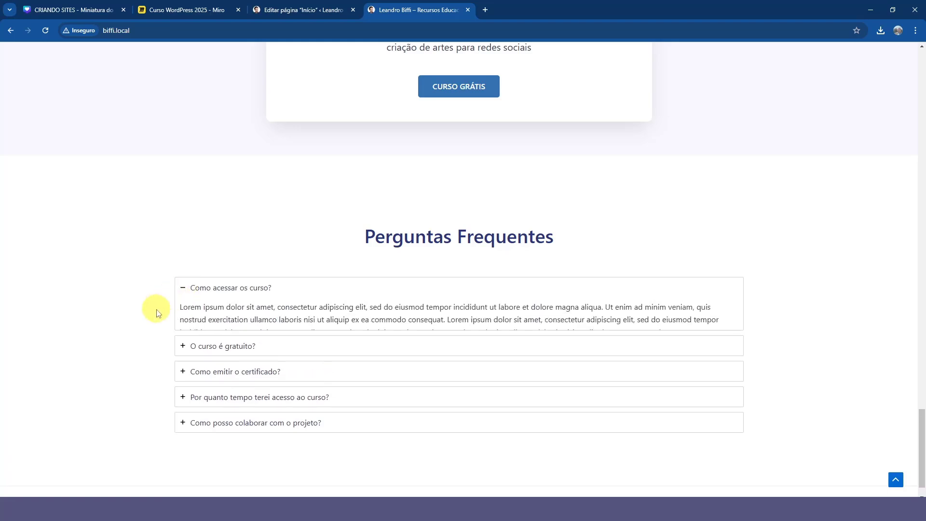
Step: Enable Expand First Item for the FAQ block in the page editor and save the page
{"action": "left_click", "coordinate": [270, 5]}
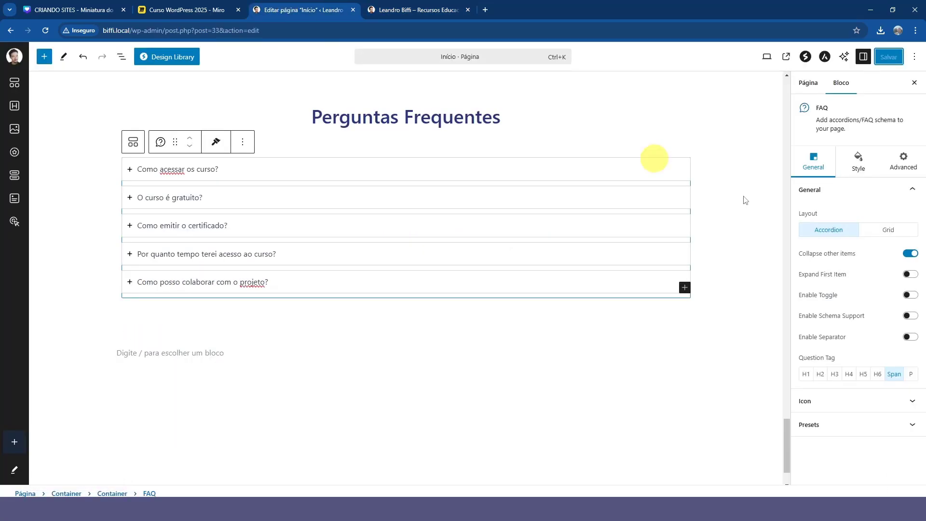
{"action": "left_click", "coordinate": [911, 274]}
{"action": "left_click", "coordinate": [889, 57]}
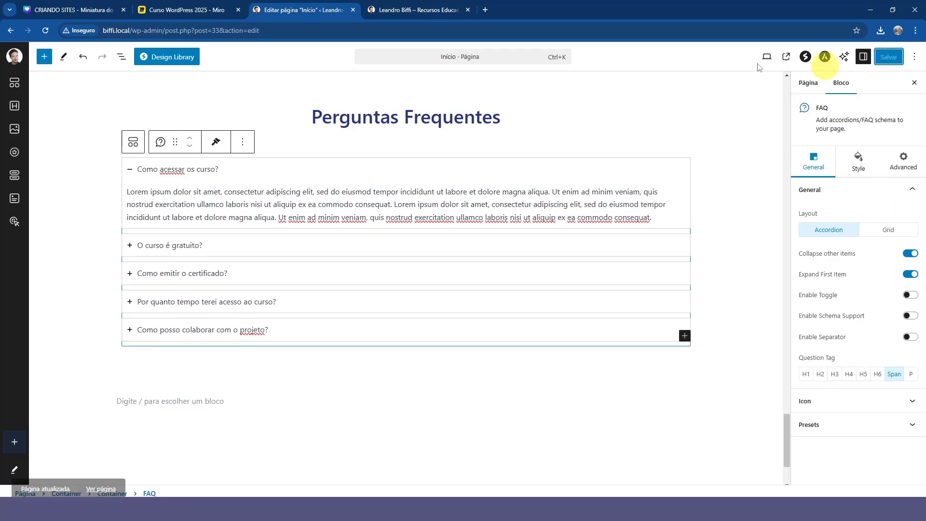
Step: Test expanding the "O curso é gratuito?" item on the refreshed published home page
{"action": "left_click", "coordinate": [394, 6]}
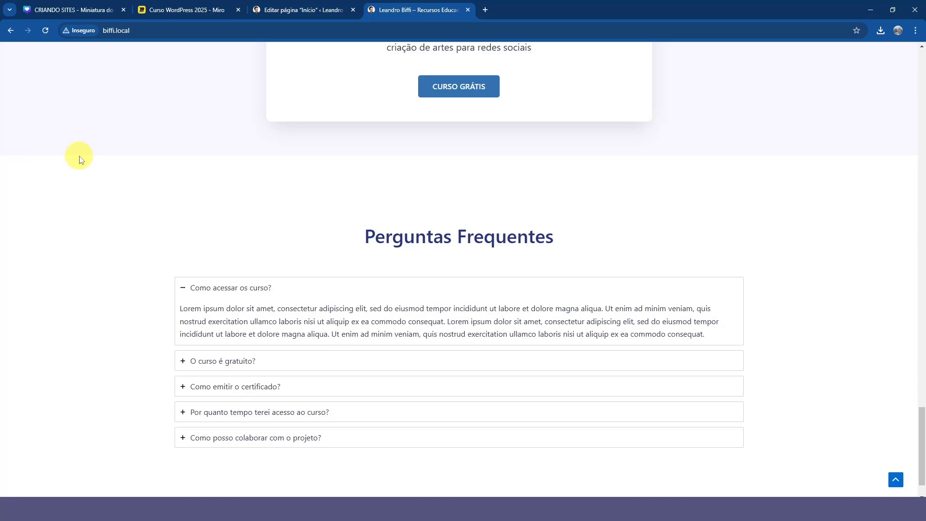
{"action": "scroll", "coordinate": [145, 193], "scroll_direction": "down", "scroll_amount": 1}
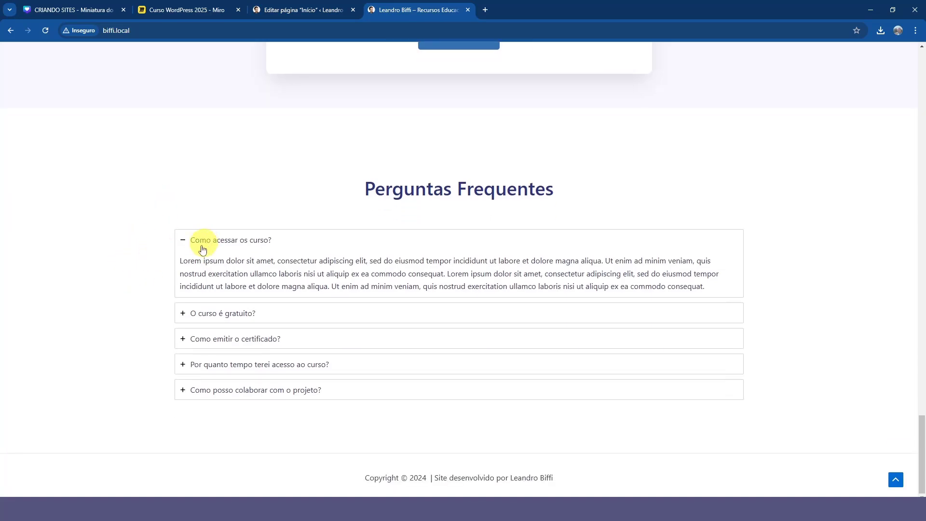
{"action": "left_click", "coordinate": [183, 313]}
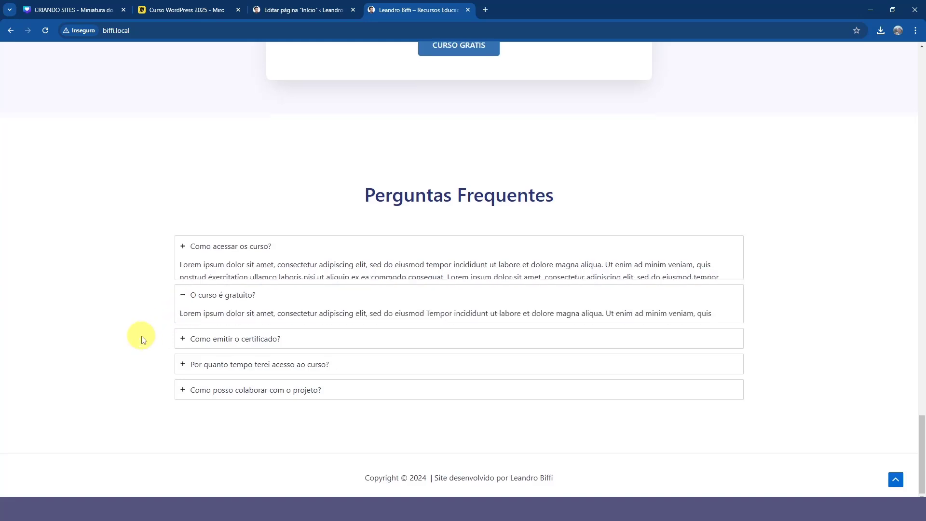
Step: Test collapsing and expanding the "Como acessar os curso?" item on the published home page
{"action": "left_click", "coordinate": [182, 256]}
{"action": "left_click", "coordinate": [182, 259]}
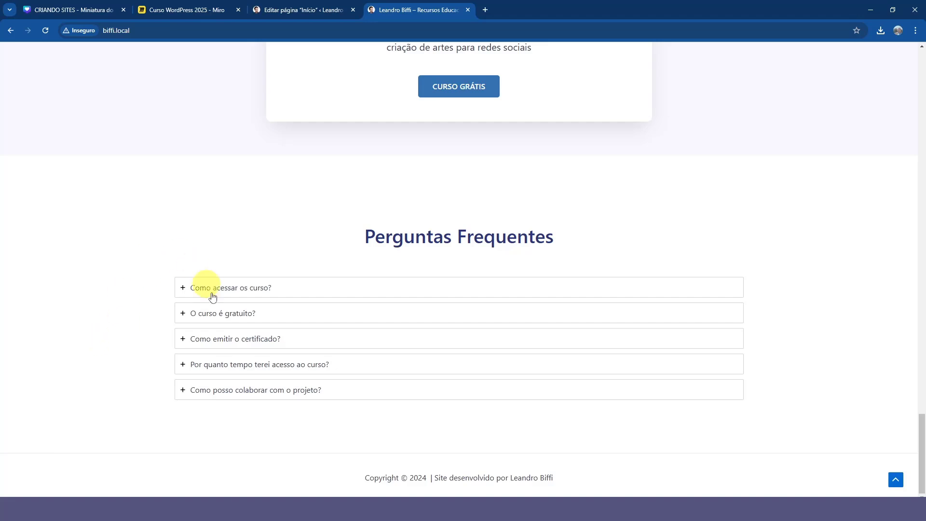
{"action": "left_click", "coordinate": [227, 293]}
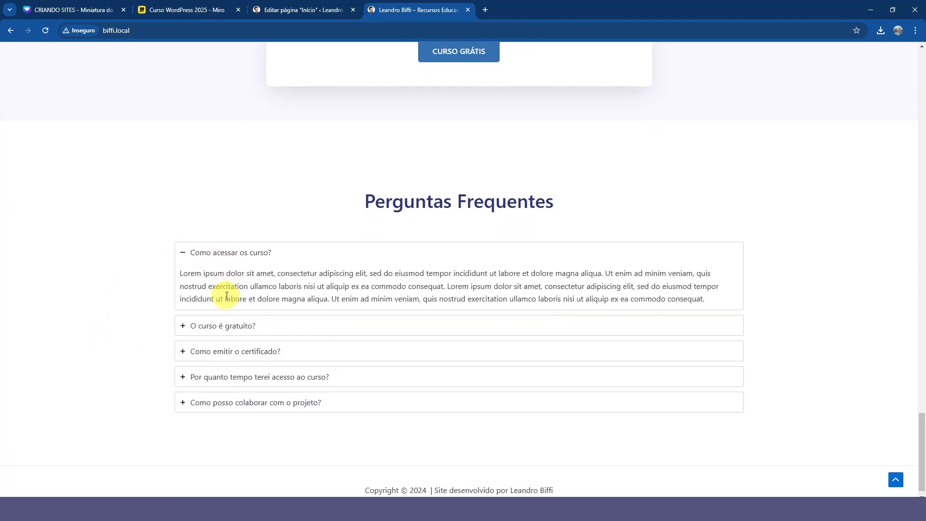
{"action": "left_click", "coordinate": [187, 254]}
{"action": "left_click", "coordinate": [190, 284]}
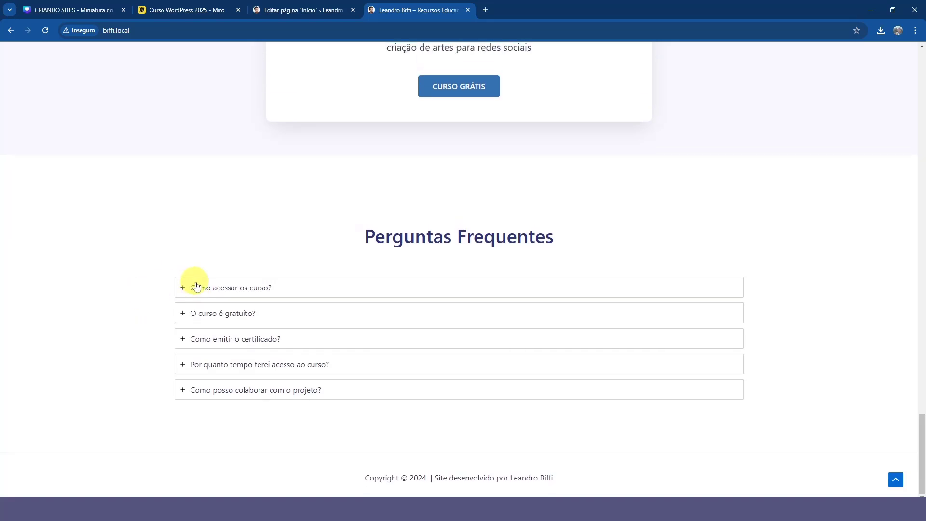
Step: In the page editor, try the outlined and then the grey filled accordion preset on the FAQ block
{"action": "left_click", "coordinate": [269, 8]}
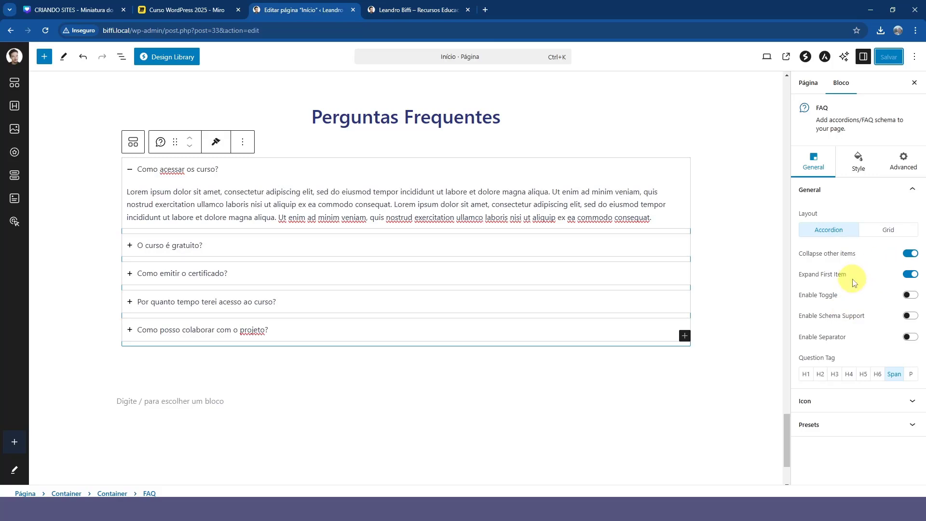
{"action": "left_click", "coordinate": [831, 401]}
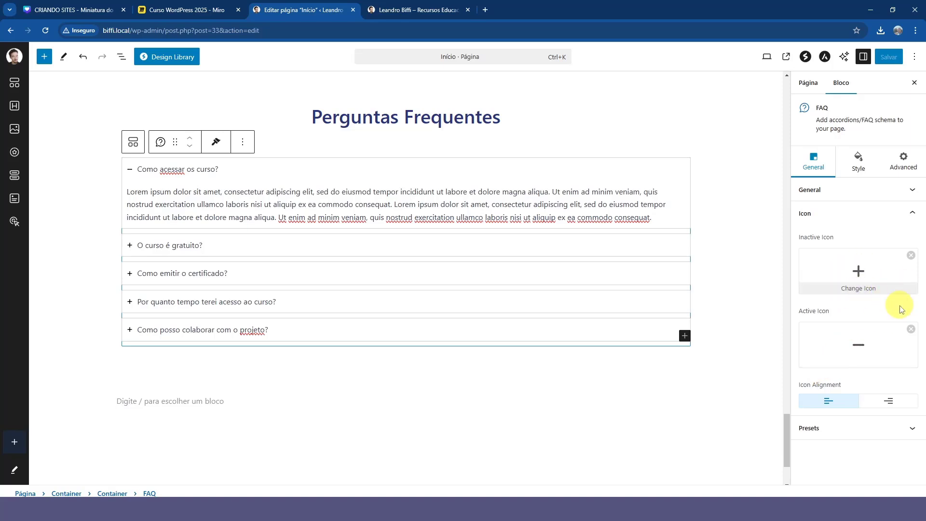
{"action": "left_click", "coordinate": [830, 430]}
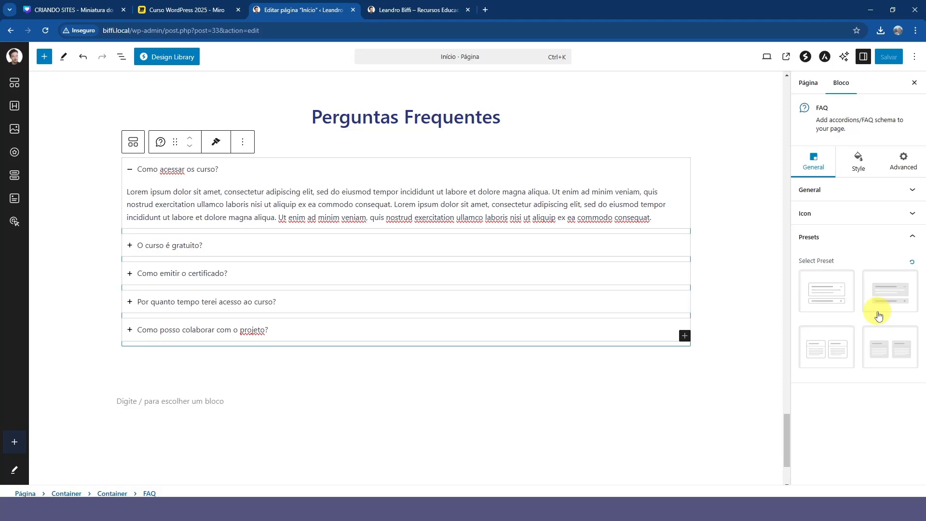
{"action": "left_click", "coordinate": [823, 295]}
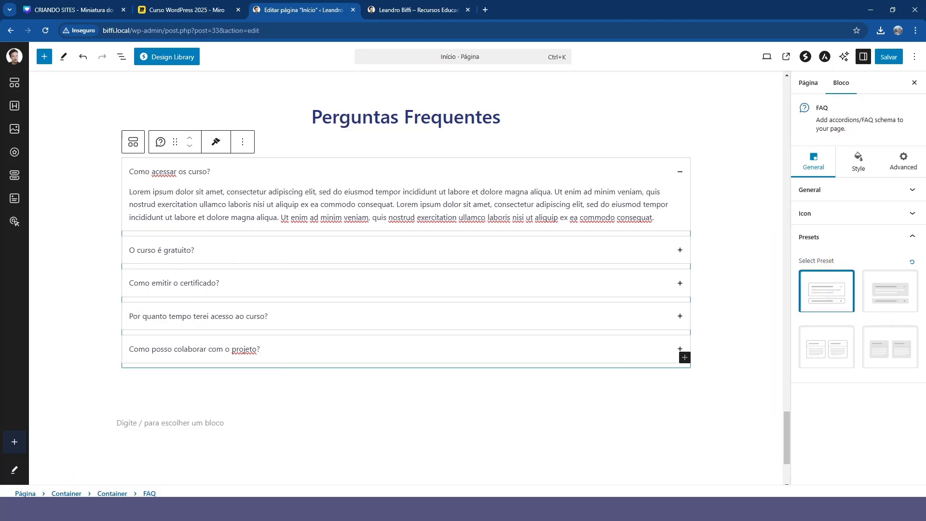
{"action": "left_click", "coordinate": [890, 291]}
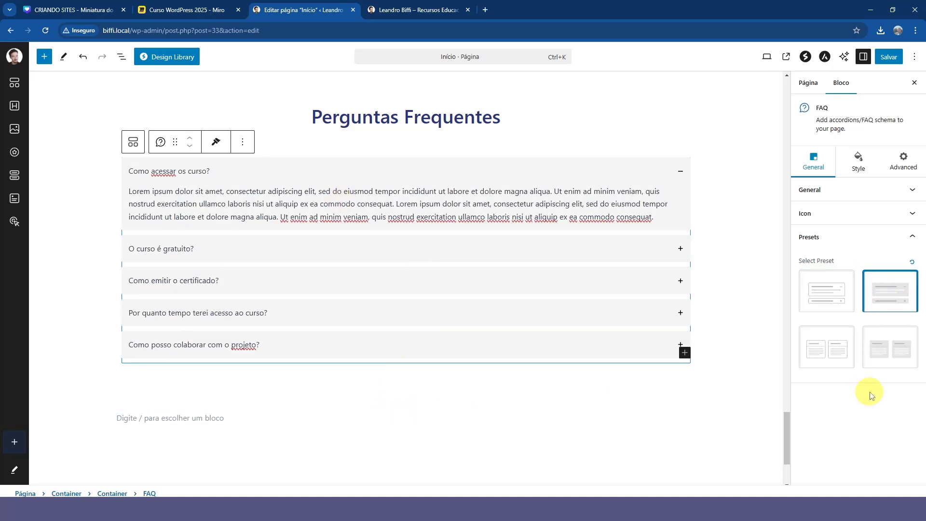
Step: Apply the outlined two-column grid preset to the FAQ block and save the page
{"action": "left_click", "coordinate": [826, 351]}
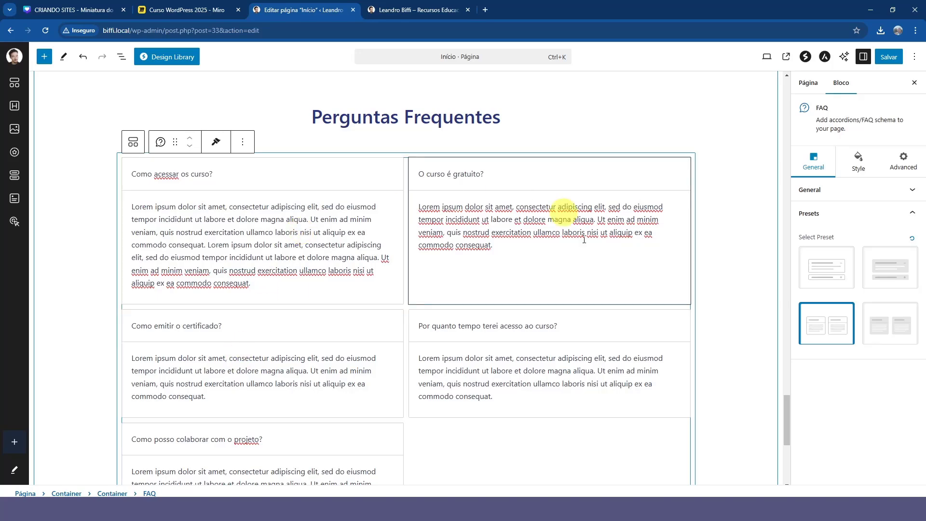
{"action": "scroll", "coordinate": [646, 242], "scroll_direction": "down", "scroll_amount": 3}
{"action": "scroll", "coordinate": [624, 260], "scroll_direction": "up", "scroll_amount": 2}
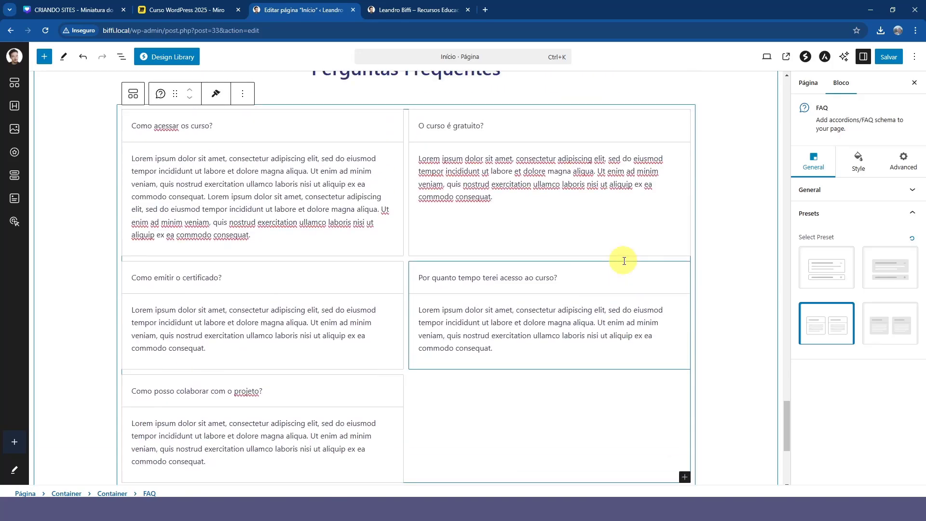
{"action": "left_click", "coordinate": [888, 57]}
Step: Review the FAQ section's grid layout on the refreshed published home page
{"action": "left_click", "coordinate": [370, 5]}
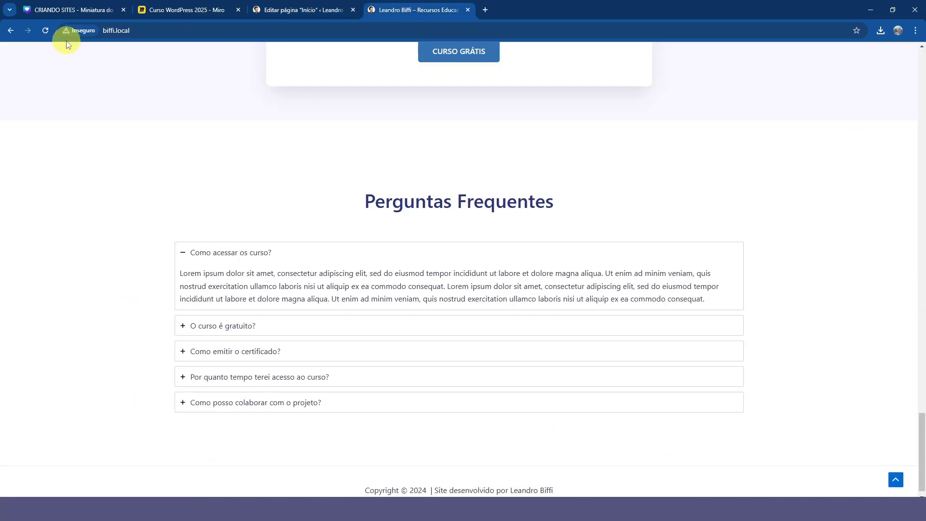
{"action": "left_click", "coordinate": [45, 31]}
{"action": "scroll", "coordinate": [103, 192], "scroll_direction": "down", "scroll_amount": 4}
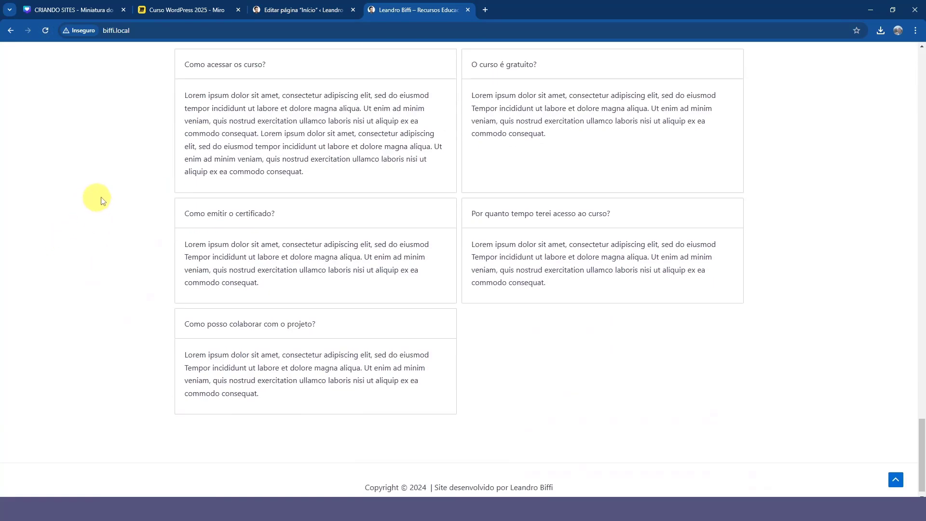
{"action": "scroll", "coordinate": [327, 228], "scroll_direction": "up", "scroll_amount": 5}
Step: In the page editor, try the grey filled grid preset on the FAQ block, switch to the outlined accordion preset, and save
{"action": "left_click", "coordinate": [301, 9]}
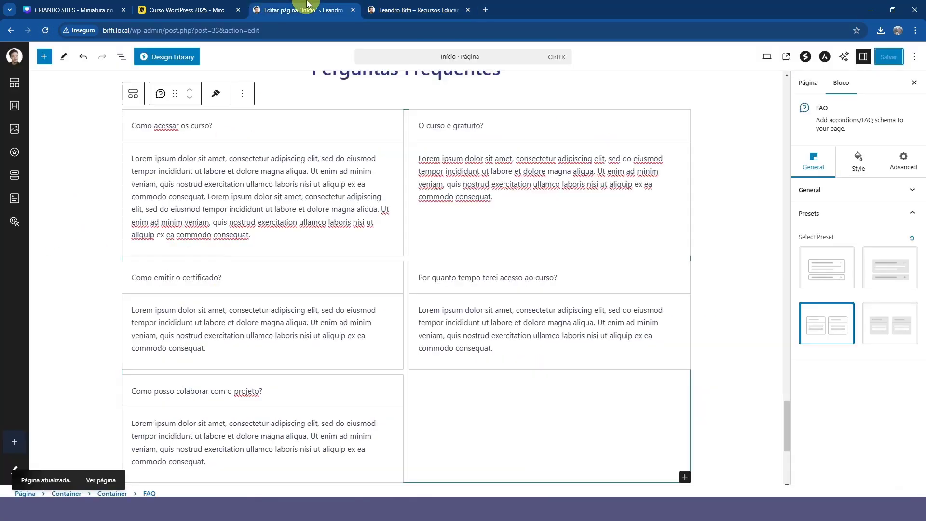
{"action": "left_click", "coordinate": [896, 329]}
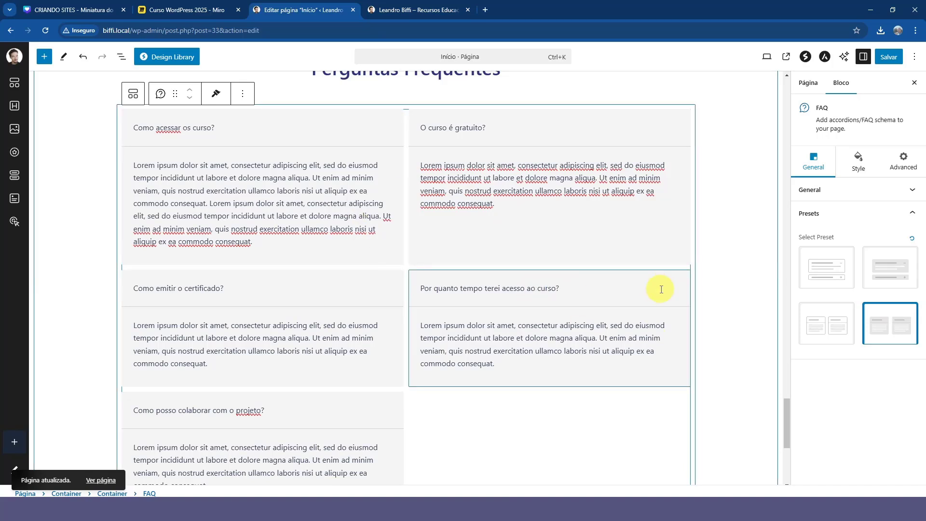
{"action": "left_click", "coordinate": [828, 268]}
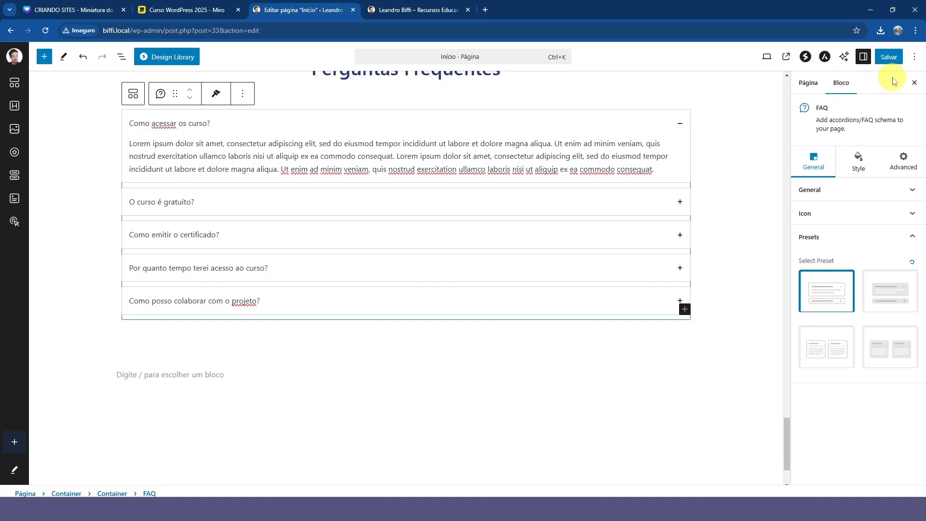
{"action": "left_click", "coordinate": [888, 56]}
Step: Test collapsing and expanding the "Como acessar os curso?" item in the outlined accordion on the refreshed published home page
{"action": "left_click", "coordinate": [415, 10]}
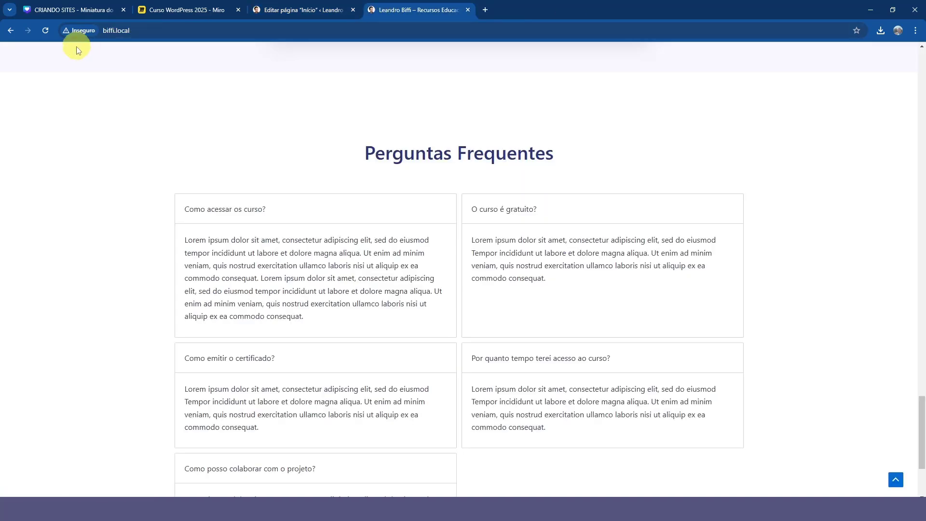
{"action": "left_click", "coordinate": [45, 31]}
{"action": "left_click", "coordinate": [214, 265]}
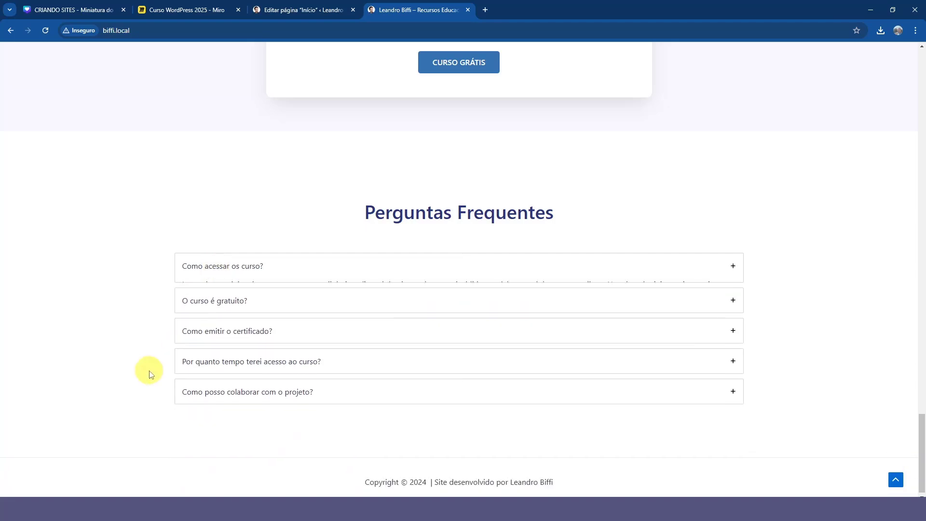
{"action": "left_click", "coordinate": [259, 282]}
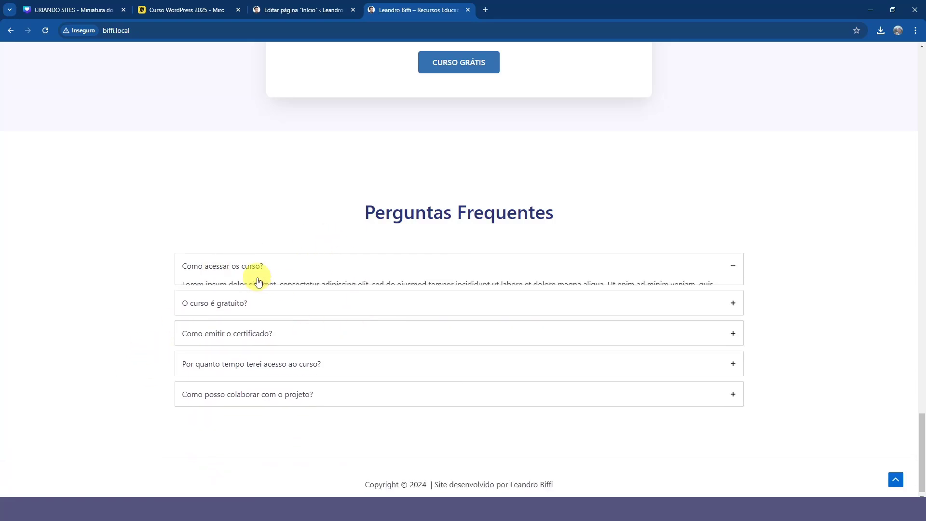
{"action": "left_click", "coordinate": [248, 269]}
Step: Reset the FAQ block's preset in the page editor and save the page
{"action": "left_click", "coordinate": [303, 9]}
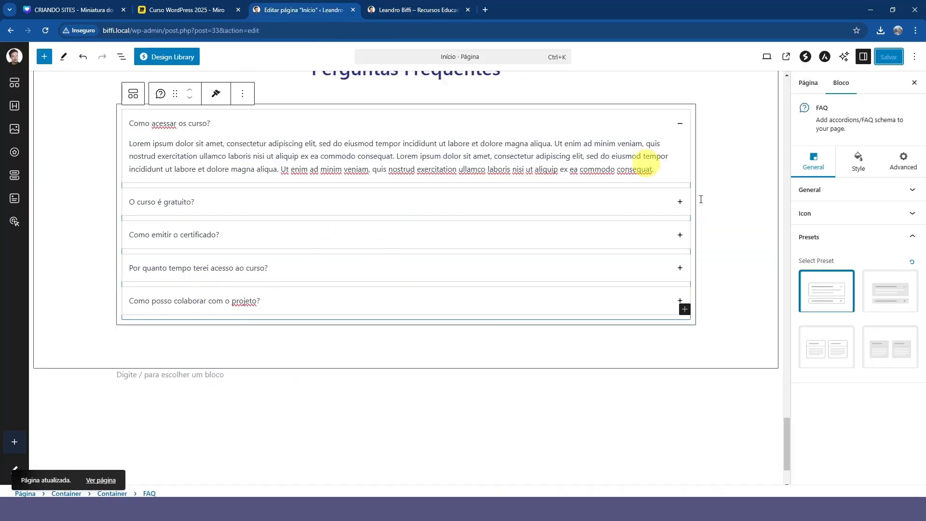
{"action": "left_click", "coordinate": [912, 265]}
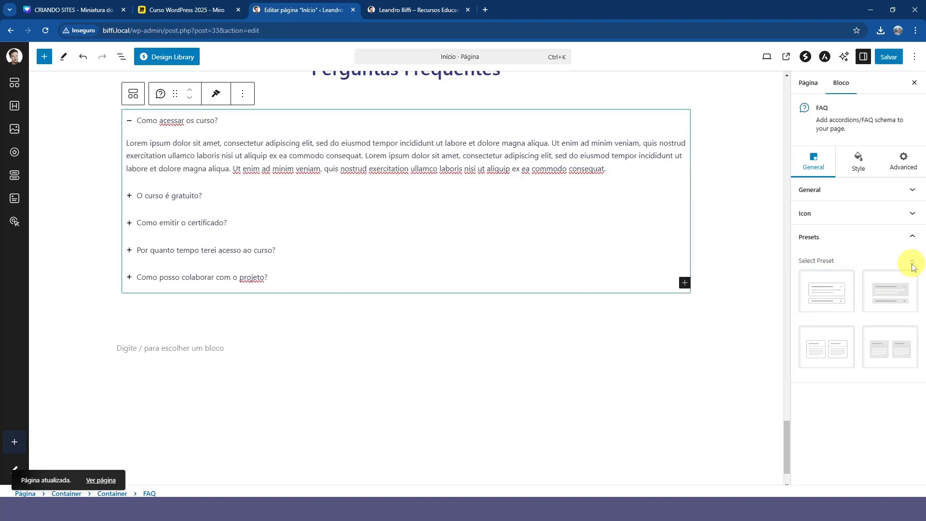
{"action": "left_click", "coordinate": [889, 57]}
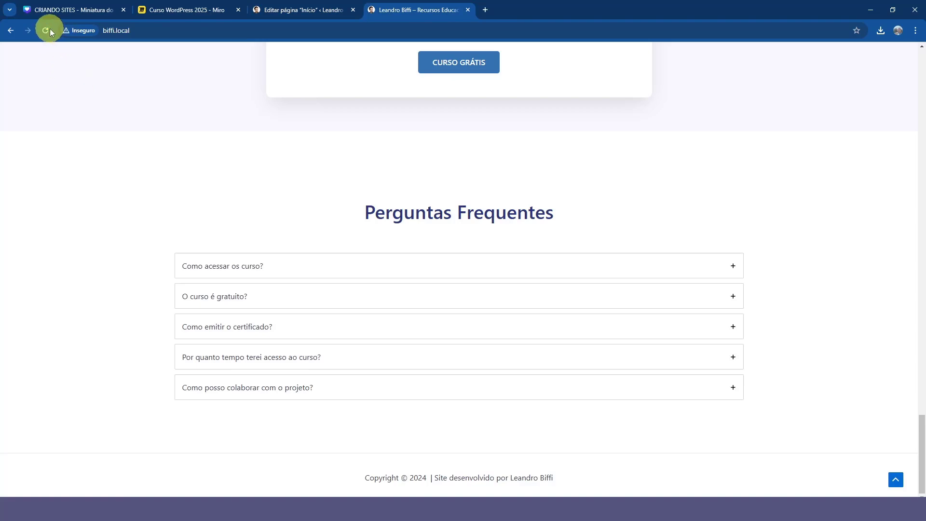
Step: Compare the FAQ section on the refreshed published home page with the editor and test toggling its items
{"action": "left_click", "coordinate": [48, 30]}
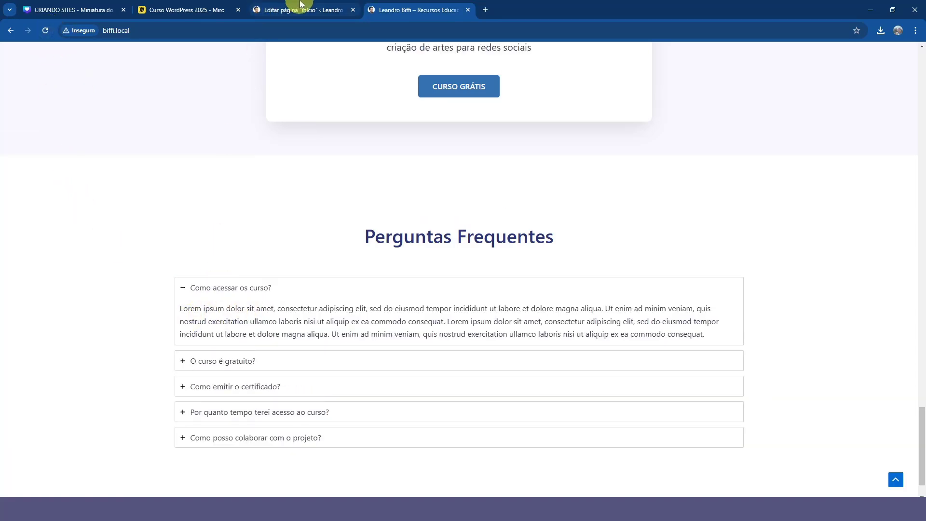
{"action": "left_click", "coordinate": [300, 6]}
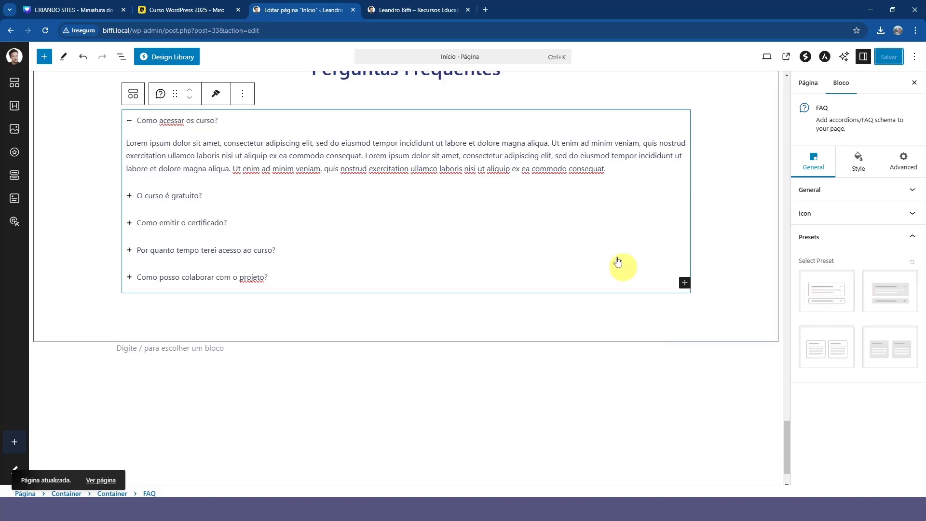
{"action": "left_click", "coordinate": [432, 5]}
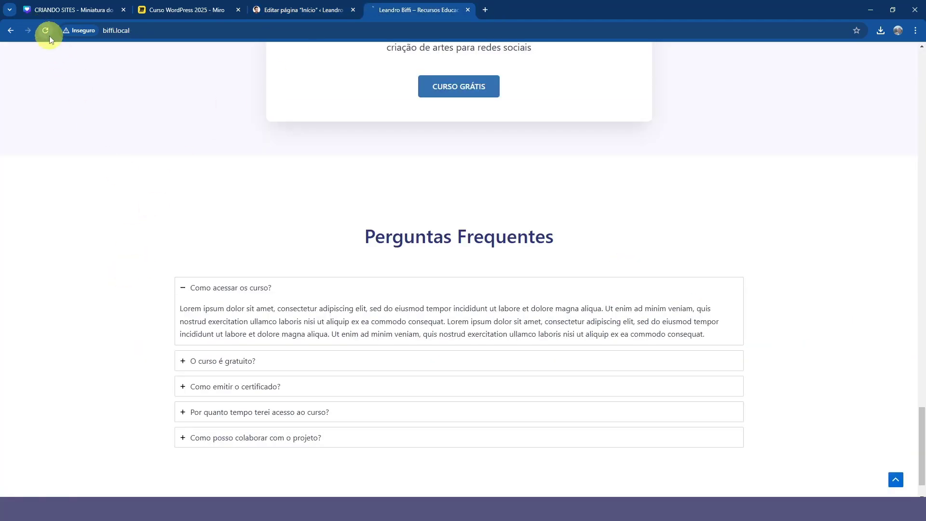
{"action": "left_click", "coordinate": [186, 355]}
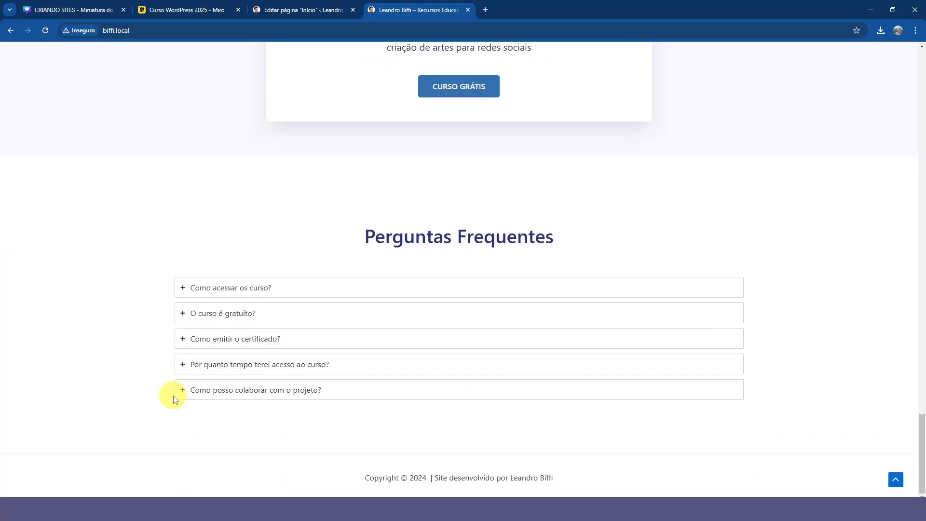
Step: In the page editor, set the FAQ container's background type to Color and its border style to None, and save the page
{"action": "left_click", "coordinate": [300, 6]}
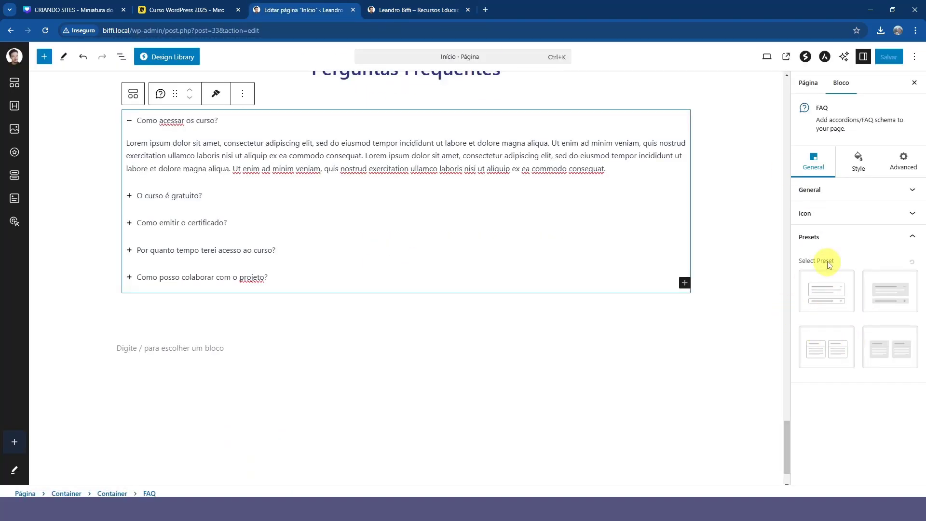
{"action": "left_click", "coordinate": [859, 169]}
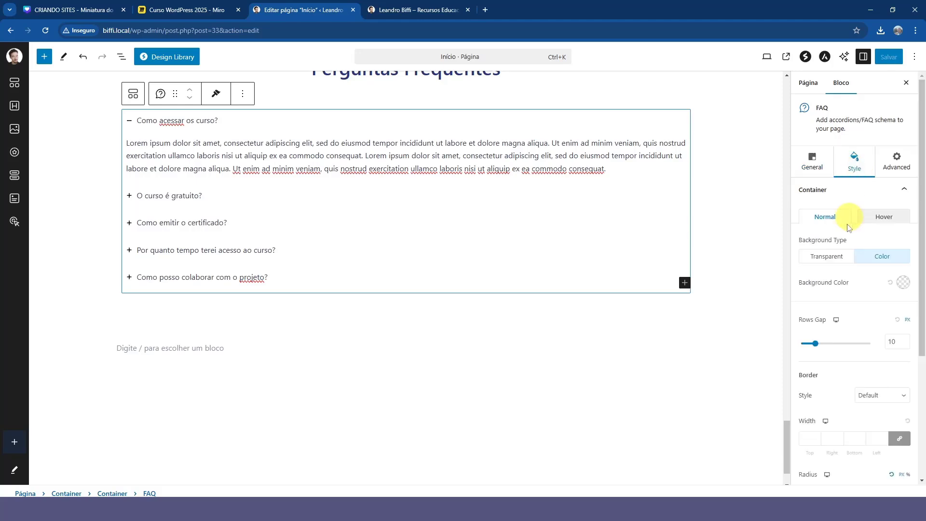
{"action": "scroll", "coordinate": [738, 249], "scroll_direction": "up", "scroll_amount": 1}
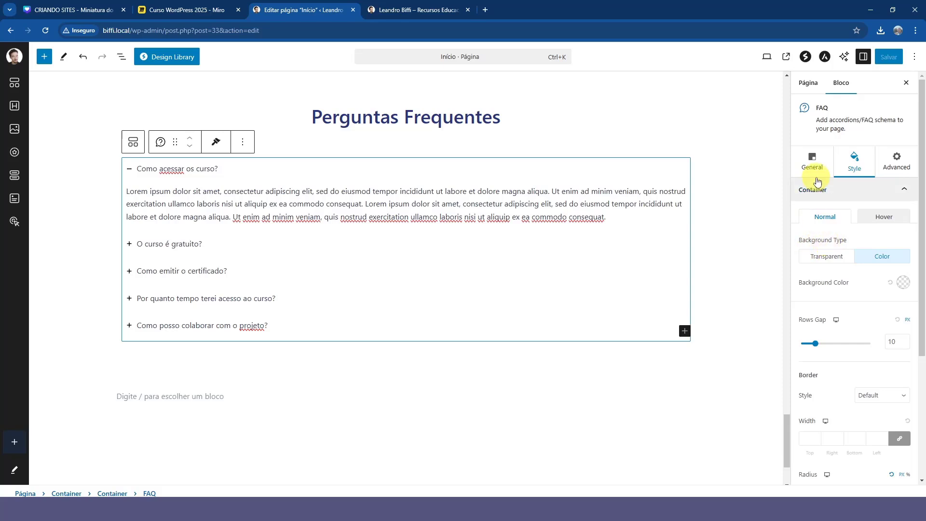
{"action": "left_click", "coordinate": [835, 261]}
{"action": "left_click", "coordinate": [877, 261]}
{"action": "scroll", "coordinate": [822, 275], "scroll_direction": "down", "scroll_amount": 1}
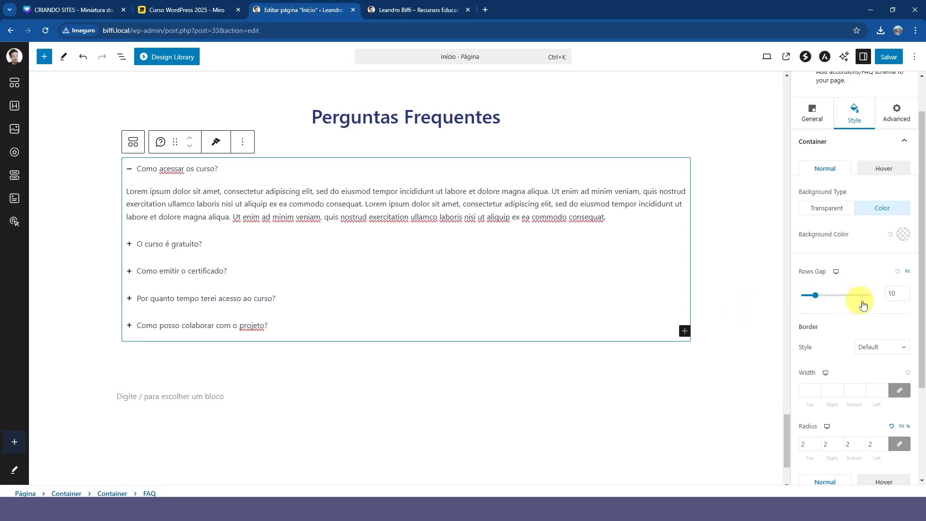
{"action": "scroll", "coordinate": [849, 294], "scroll_direction": "down", "scroll_amount": 2}
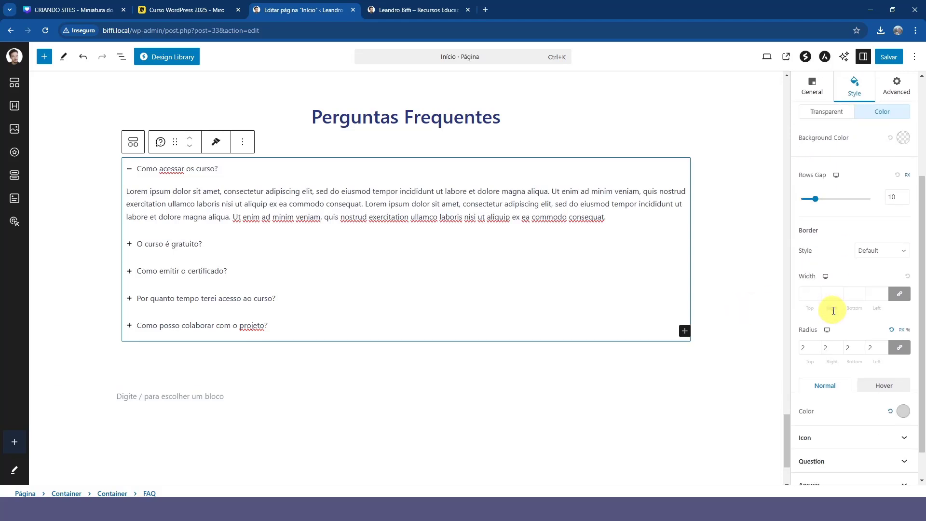
{"action": "left_click", "coordinate": [866, 254]}
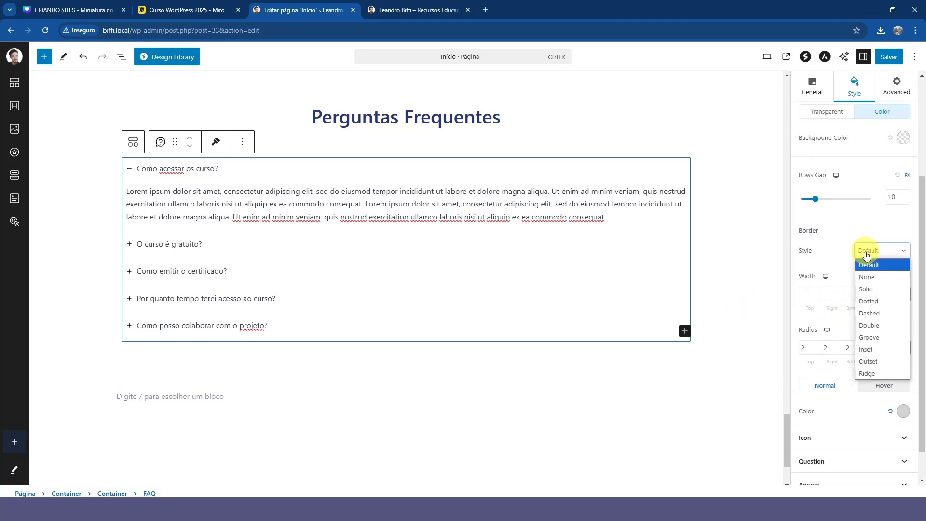
{"action": "left_click", "coordinate": [870, 278]}
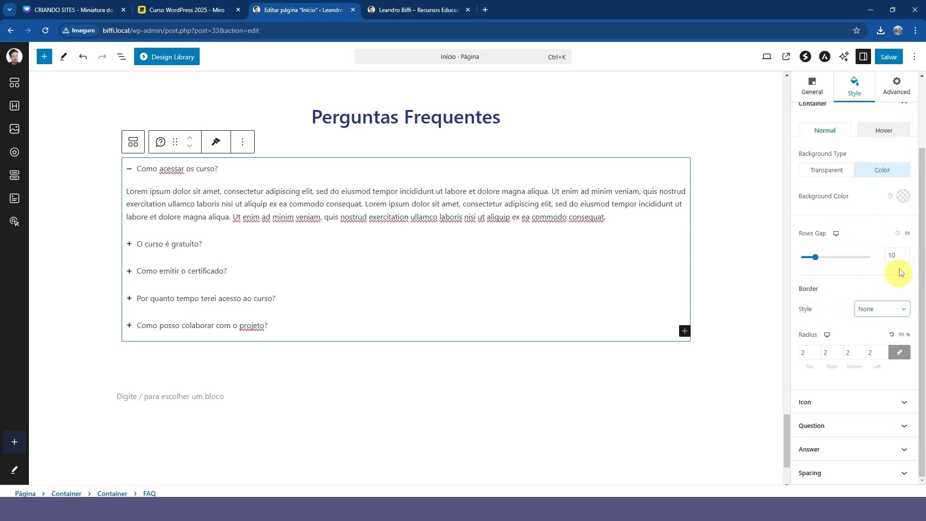
{"action": "left_click", "coordinate": [889, 56]}
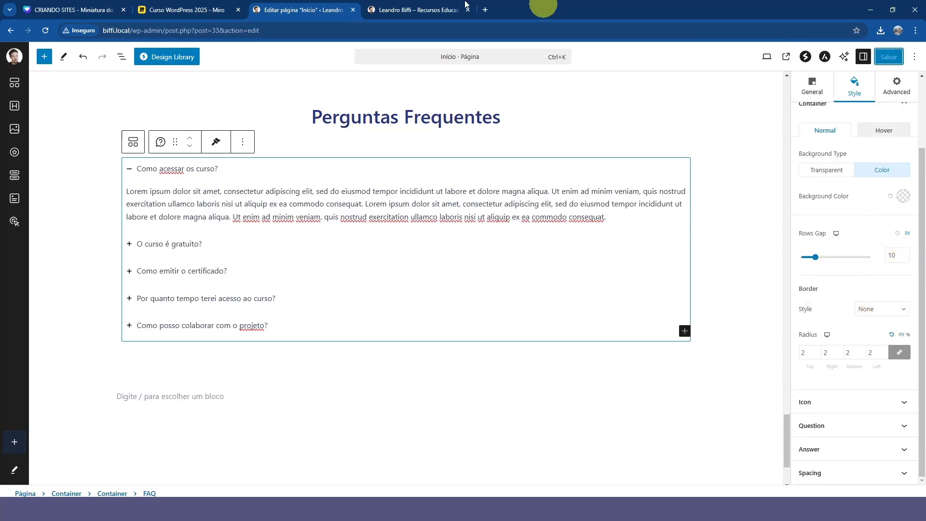
Step: Test collapsing the "Como acessar os curso?" item in the borderless FAQ on the refreshed published home page
{"action": "left_click", "coordinate": [371, 10]}
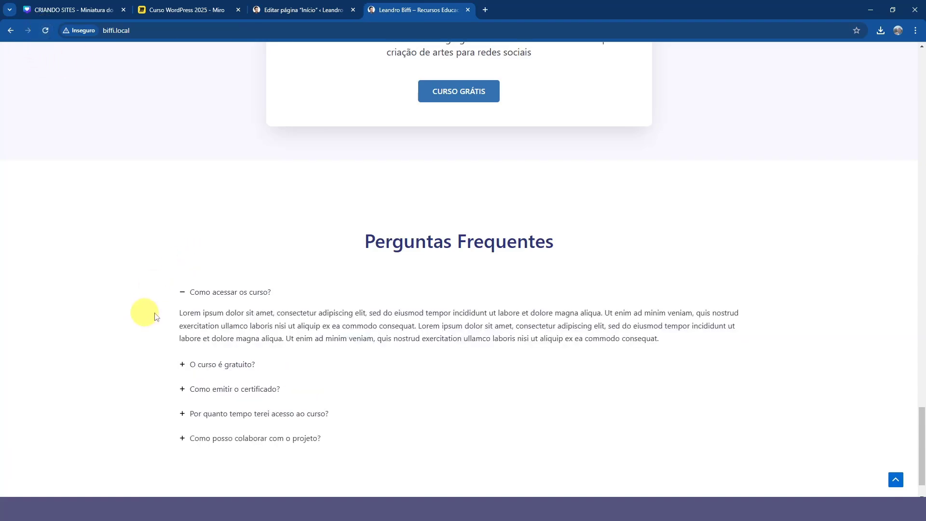
{"action": "left_click", "coordinate": [187, 293]}
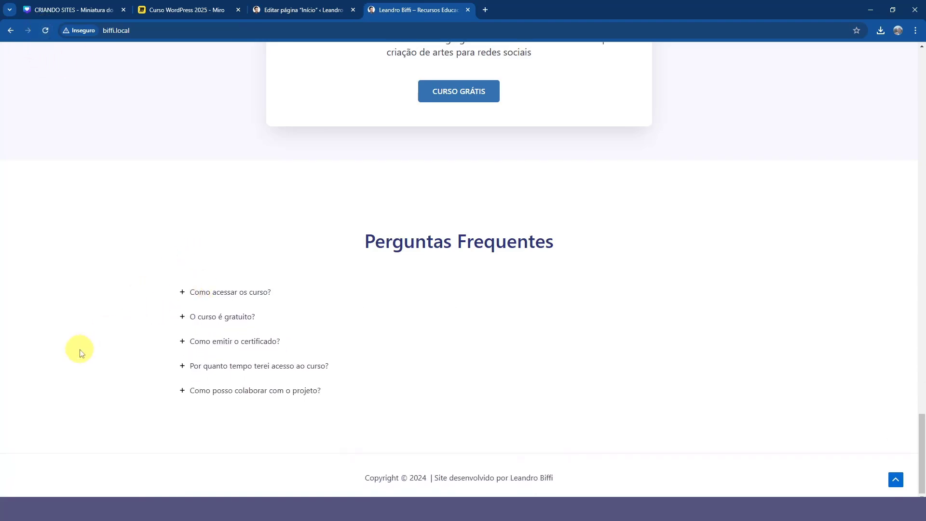
Step: Expand the first question on the published page, then set the FAQ icon size to 31 px in the page editor and save
{"action": "left_click", "coordinate": [238, 291]}
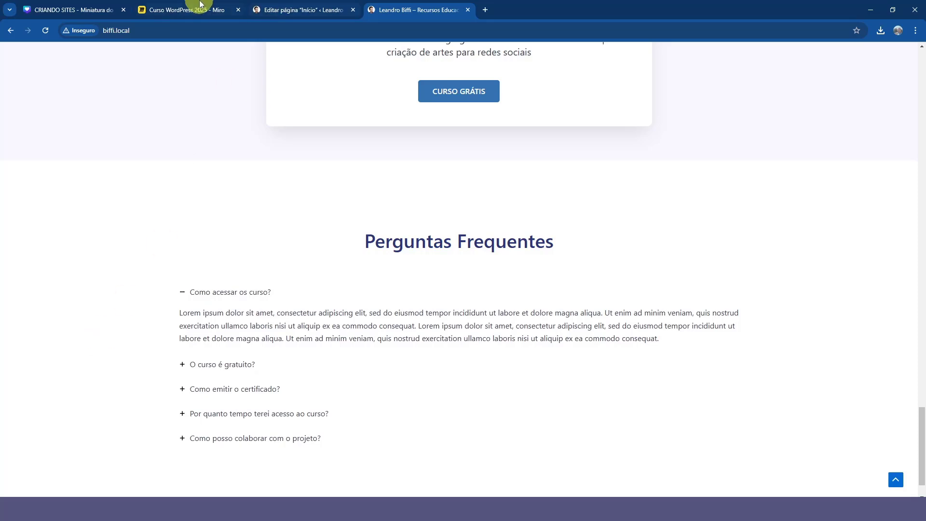
{"action": "left_click", "coordinate": [284, 10]}
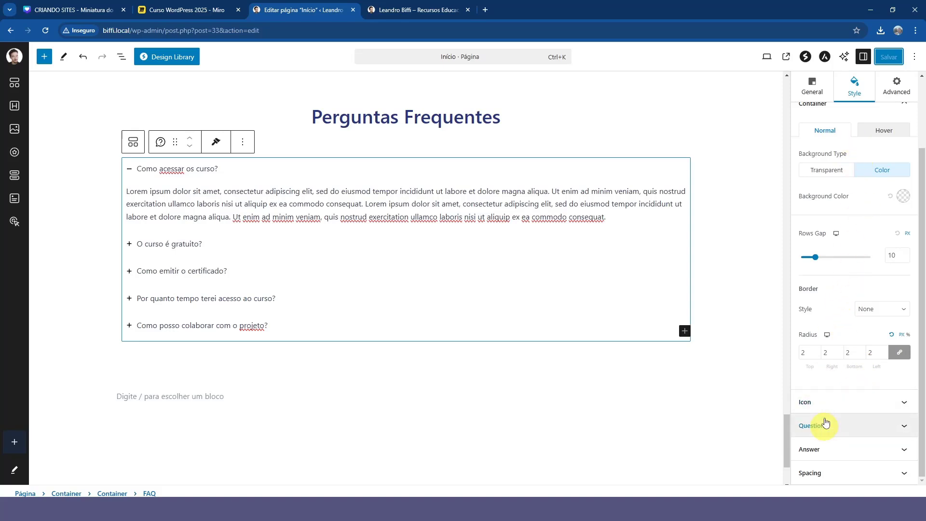
{"action": "left_click", "coordinate": [826, 402]}
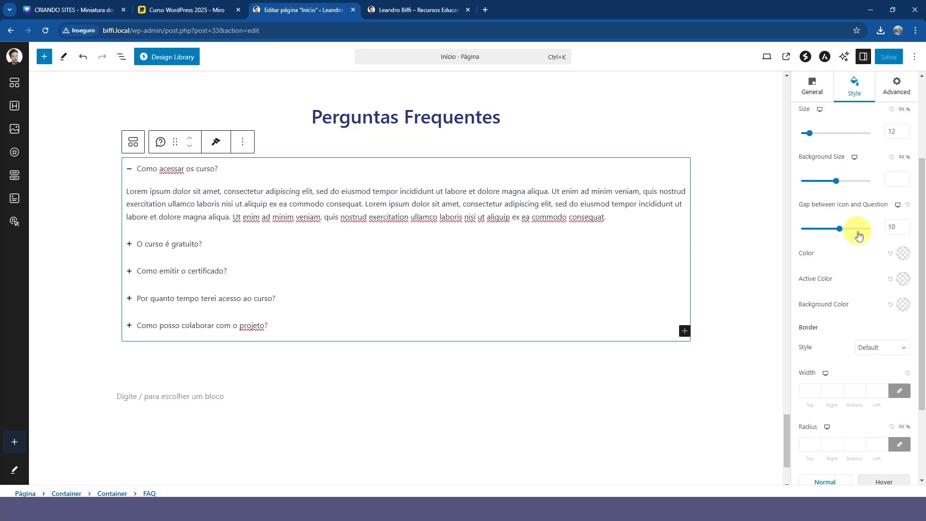
{"action": "scroll", "coordinate": [849, 222], "scroll_direction": "up", "scroll_amount": 2}
{"action": "left_click_drag", "start_coordinate": [810, 182], "coordinate": [823, 182]}
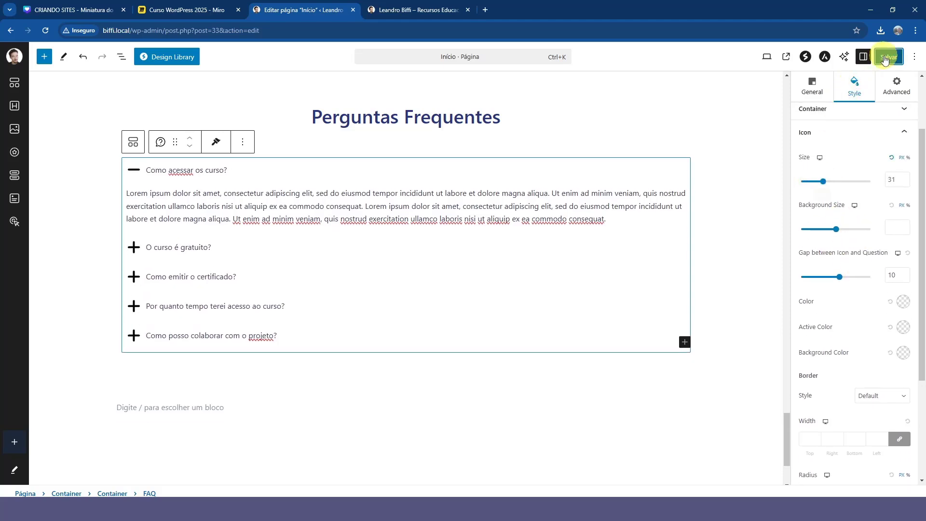
{"action": "left_click", "coordinate": [885, 60]}
Step: Check the enlarged icons on the refreshed published home page and test toggling the FAQ items
{"action": "left_click", "coordinate": [419, 10]}
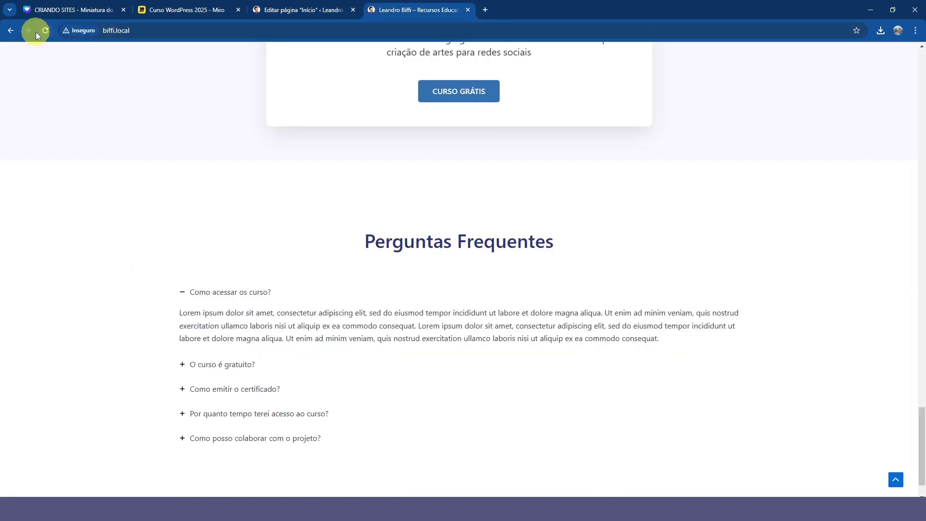
{"action": "left_click", "coordinate": [206, 299]}
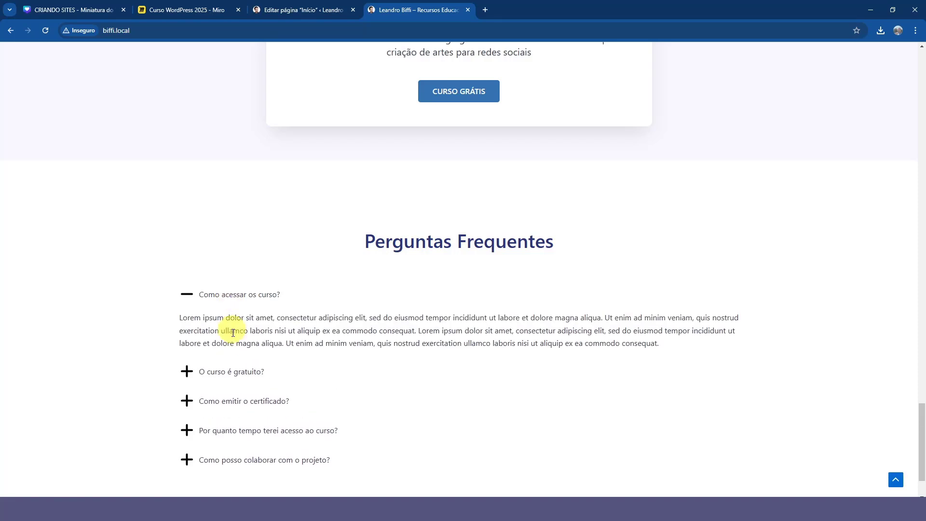
{"action": "left_click", "coordinate": [229, 372]}
Step: In the page editor, set the FAQ icon size to 17 px
{"action": "left_click", "coordinate": [299, 10]}
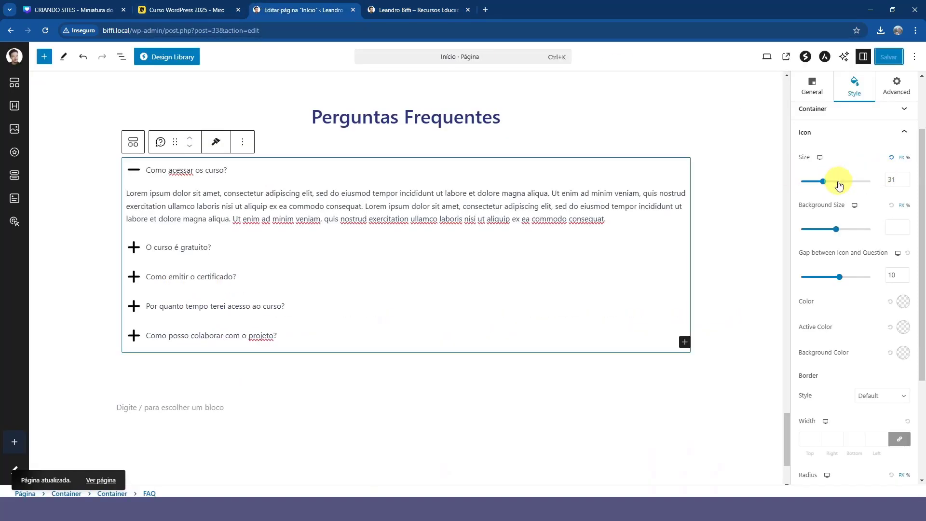
{"action": "left_click_drag", "start_coordinate": [826, 184], "coordinate": [814, 185]}
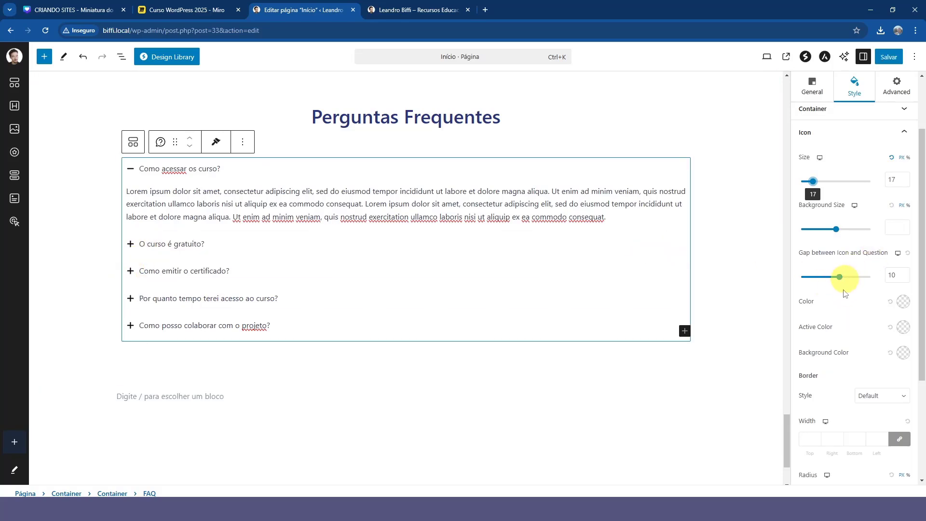
{"action": "scroll", "coordinate": [829, 217], "scroll_direction": "up", "scroll_amount": 3}
{"action": "left_click", "coordinate": [819, 184]}
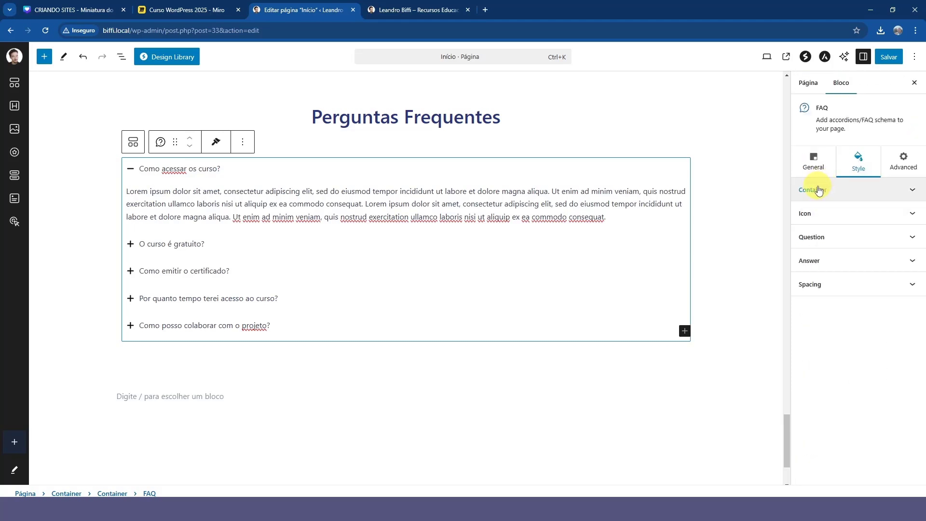
Step: Set the FAQ icon color to a medium blue-violet, about #5A5DB6
{"action": "left_click", "coordinate": [809, 213]}
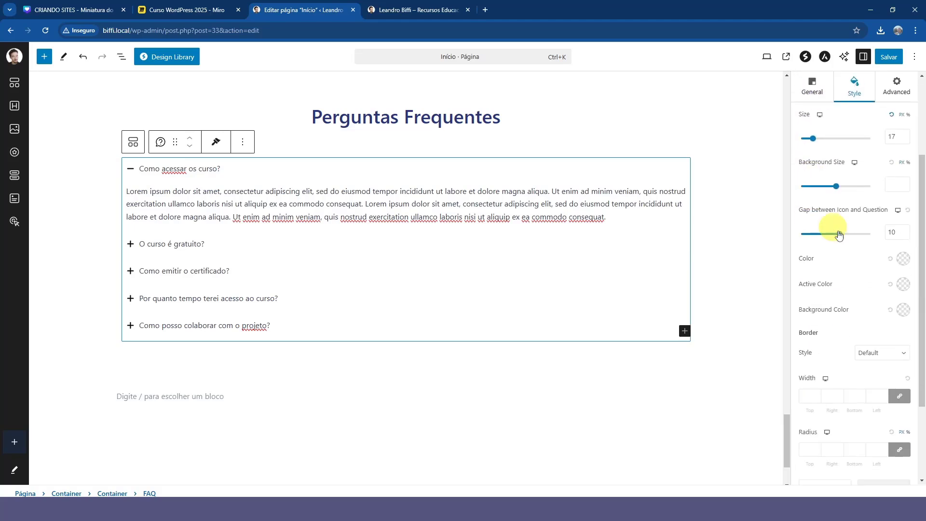
{"action": "left_click", "coordinate": [898, 254]}
{"action": "left_click", "coordinate": [857, 343]}
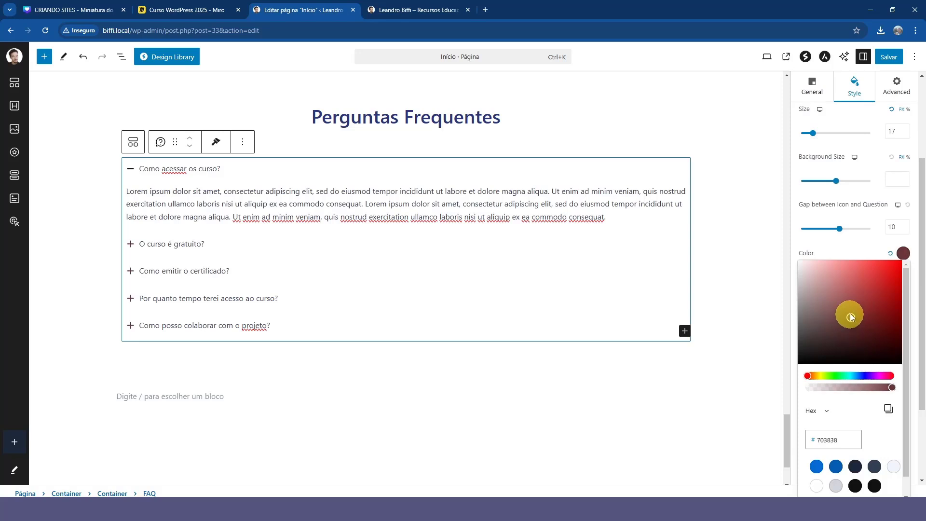
{"action": "left_click", "coordinate": [863, 376]}
{"action": "left_click_drag", "start_coordinate": [857, 320], "coordinate": [851, 291]}
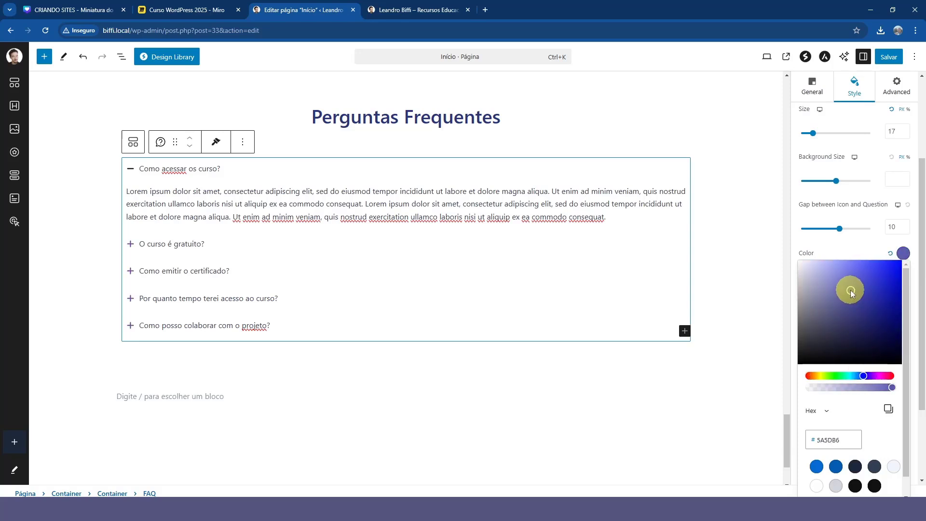
{"action": "left_click", "coordinate": [901, 253]}
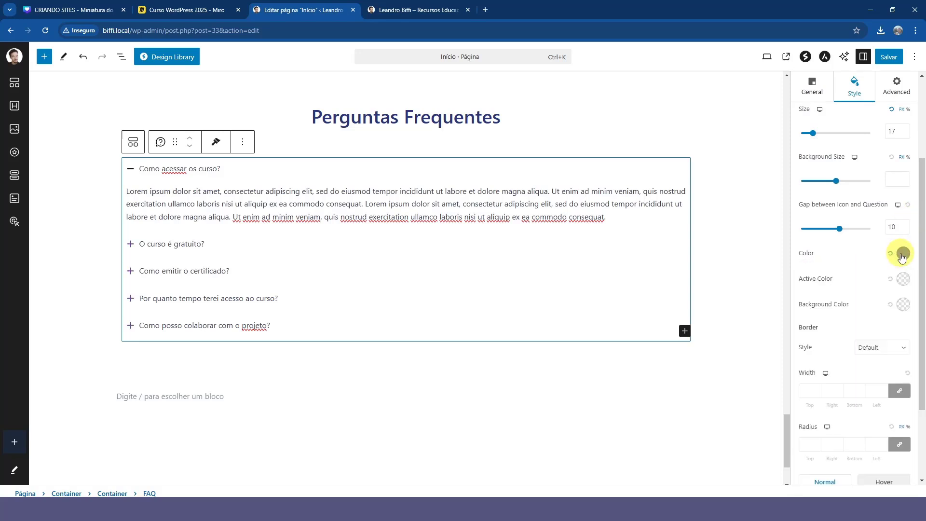
Step: Set the FAQ icon's active color to a medium green and close the icon settings
{"action": "left_click", "coordinate": [904, 280]}
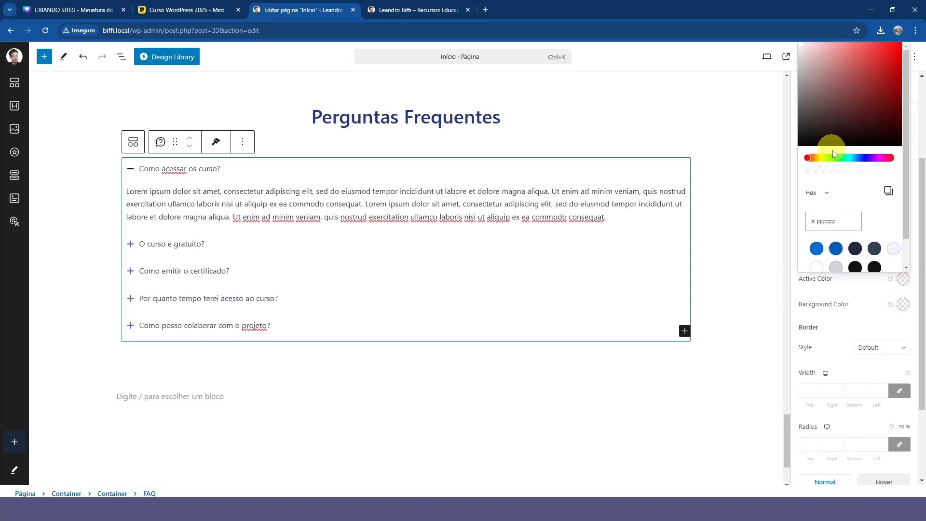
{"action": "left_click", "coordinate": [848, 157]}
{"action": "left_click_drag", "start_coordinate": [863, 100], "coordinate": [882, 57]}
{"action": "left_click_drag", "start_coordinate": [844, 157], "coordinate": [840, 160]}
{"action": "left_click", "coordinate": [885, 60]}
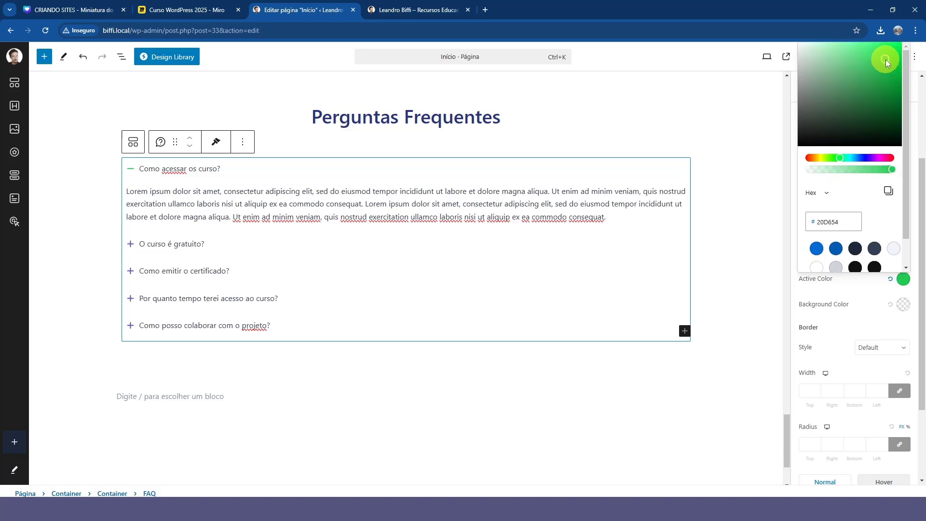
{"action": "left_click_drag", "start_coordinate": [885, 59], "coordinate": [885, 69]}
{"action": "left_click", "coordinate": [903, 287]}
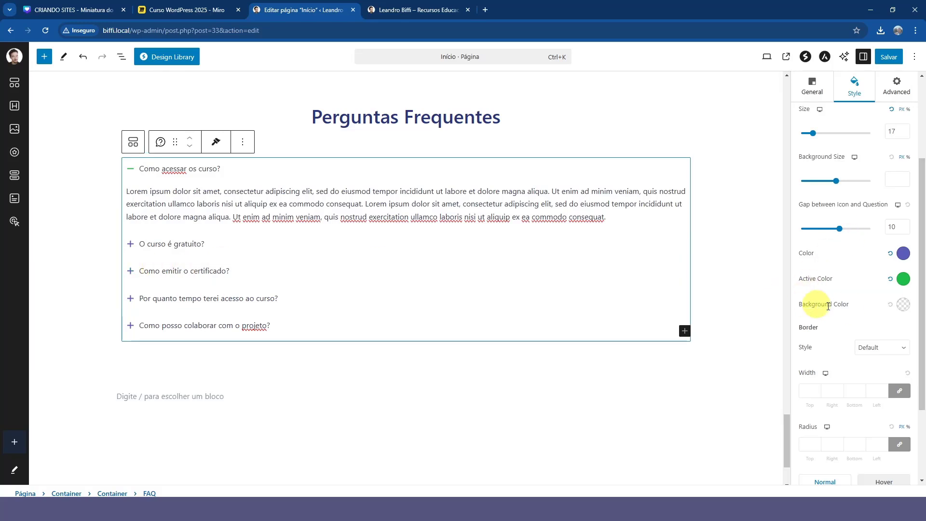
{"action": "scroll", "coordinate": [865, 296], "scroll_direction": "down", "scroll_amount": 2}
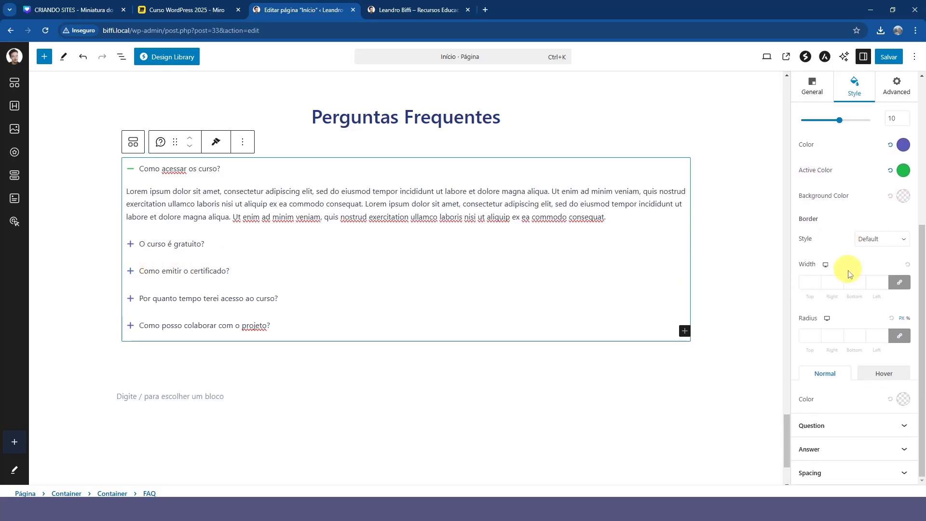
{"action": "scroll", "coordinate": [863, 304], "scroll_direction": "up", "scroll_amount": 3}
{"action": "scroll", "coordinate": [854, 279], "scroll_direction": "up", "scroll_amount": 2}
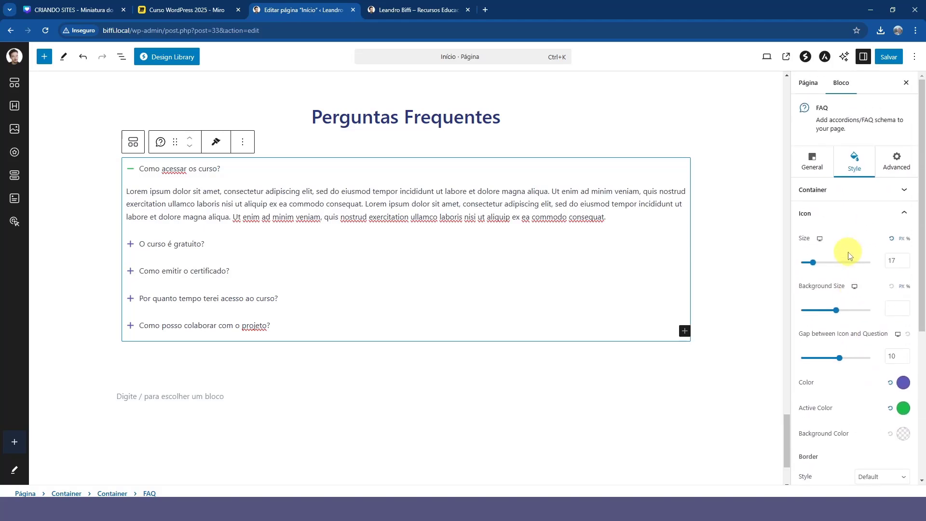
{"action": "left_click", "coordinate": [832, 221]}
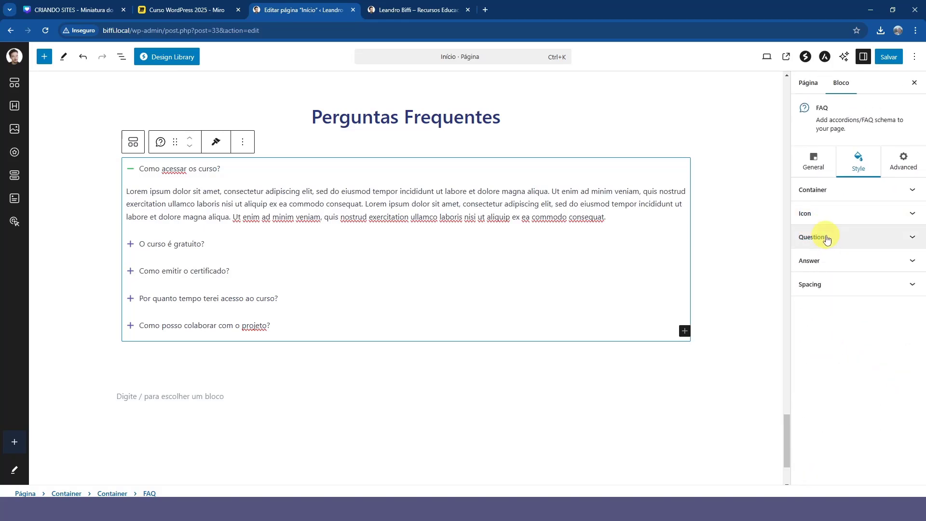
Step: Set the font size of the FAQ questions to 18 px in their typography settings
{"action": "left_click", "coordinate": [827, 239]}
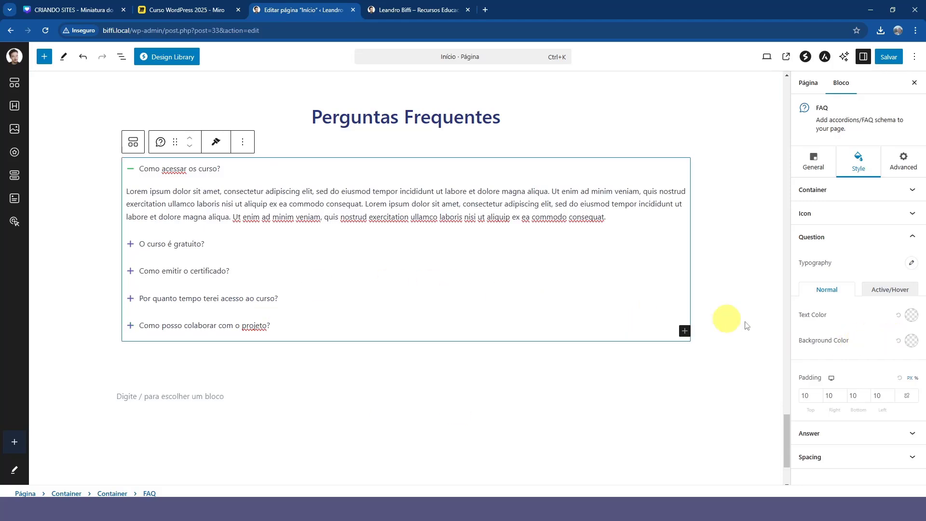
{"action": "left_click", "coordinate": [827, 241]}
{"action": "left_click", "coordinate": [827, 241]}
{"action": "left_click", "coordinate": [912, 262]}
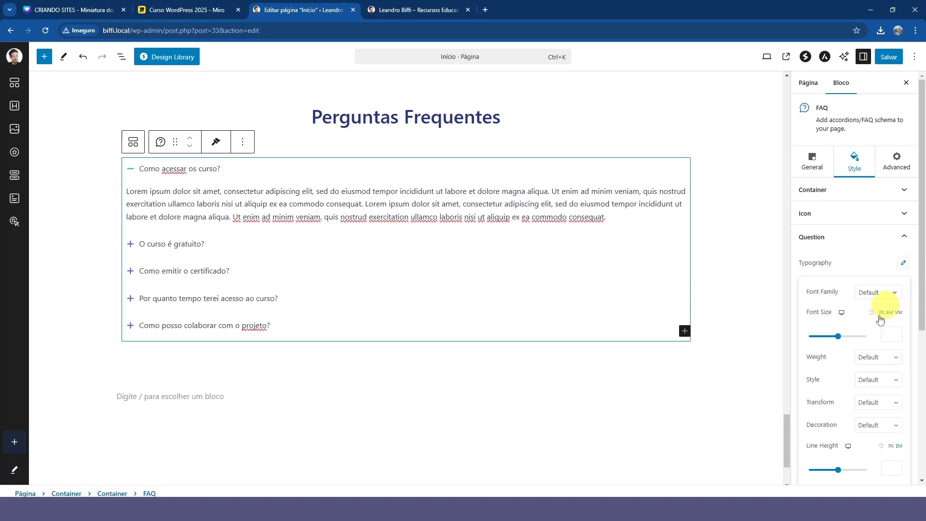
{"action": "left_click", "coordinate": [835, 337]}
{"action": "left_click_drag", "start_coordinate": [835, 339], "coordinate": [817, 336]}
{"action": "left_click", "coordinate": [891, 332]}
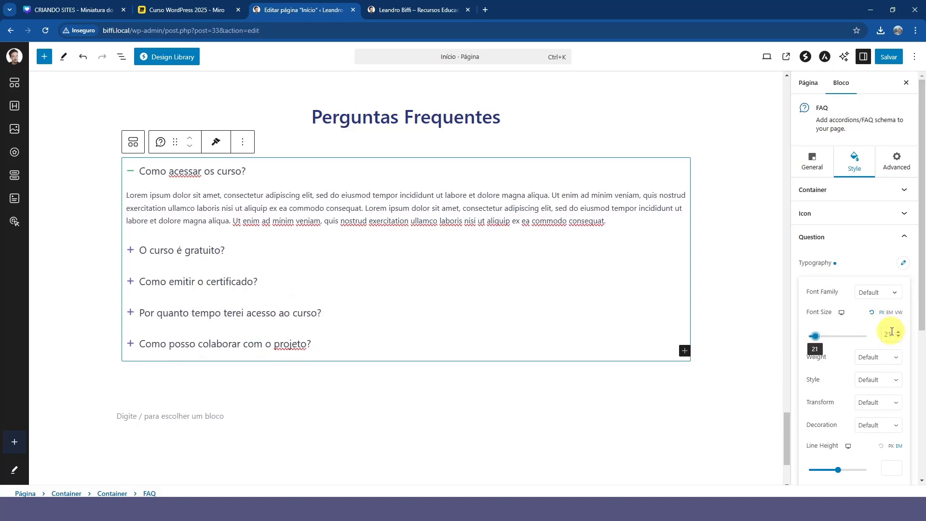
{"action": "type", "text": "20"}
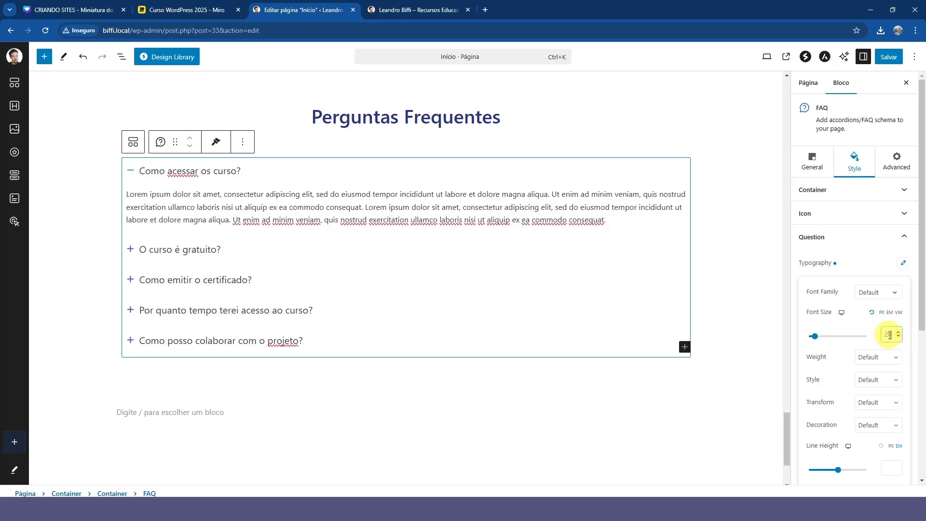
{"action": "type", "text": "18"}
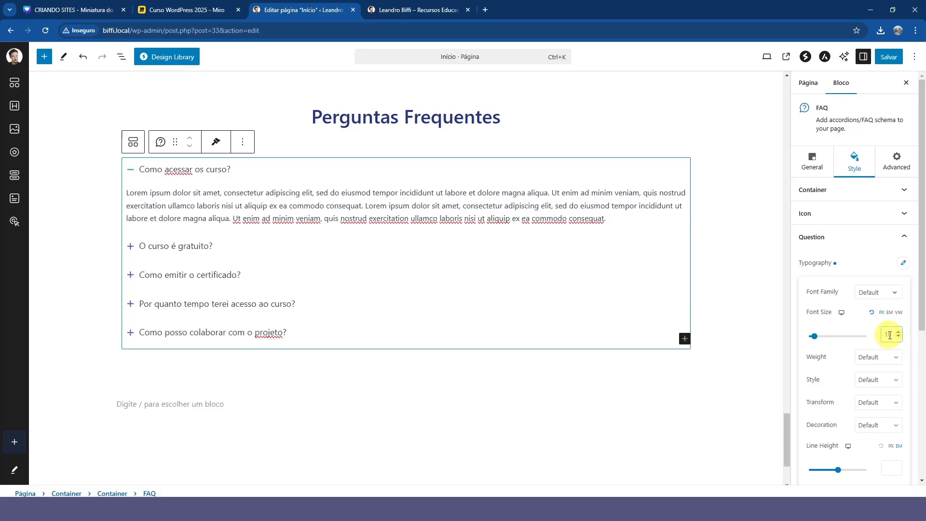
{"action": "left_click", "coordinate": [903, 262]}
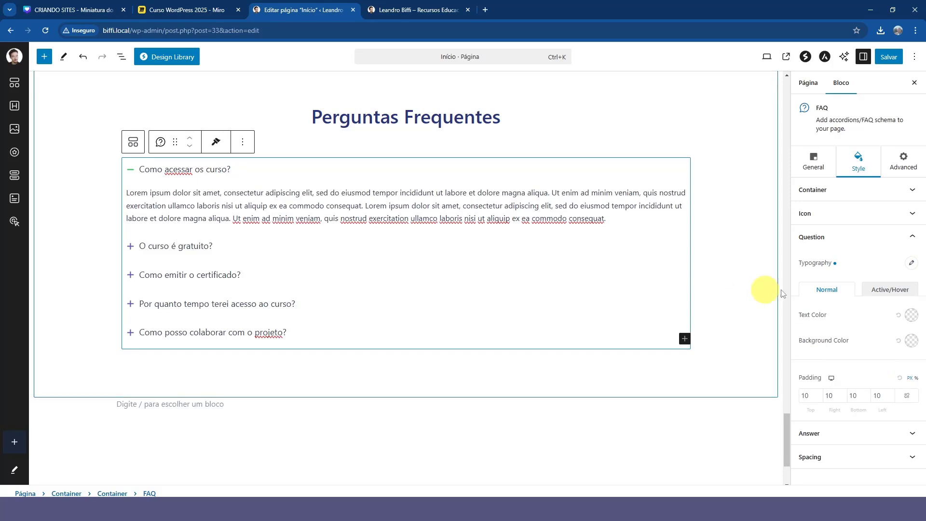
Step: Review the FAQ block's answer and spacing style settings and save the page
{"action": "left_click", "coordinate": [819, 436]}
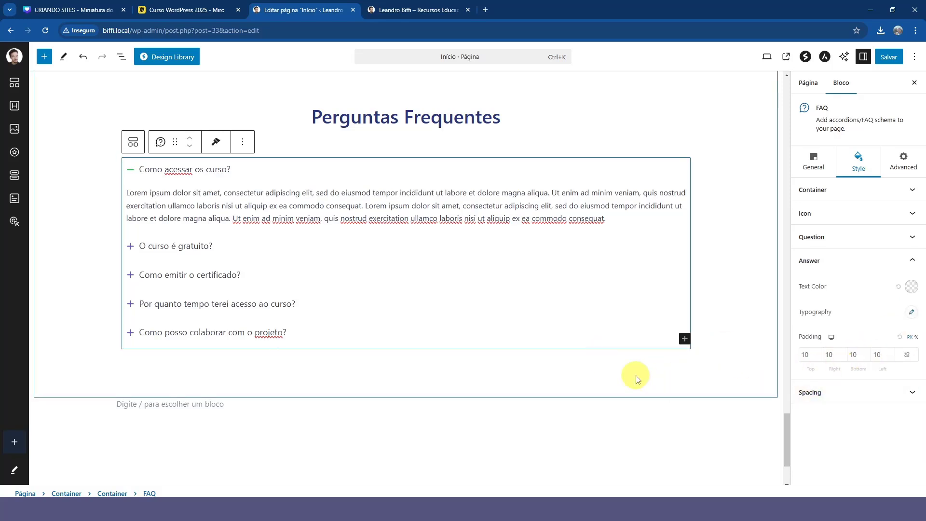
{"action": "left_click", "coordinate": [814, 392]}
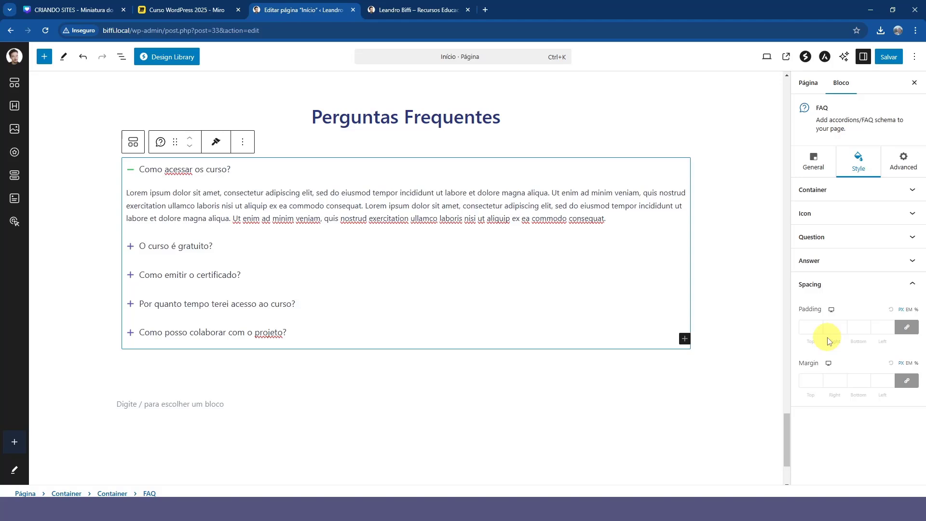
{"action": "left_click", "coordinate": [889, 57]}
Step: Check the icon colors and question text size in the FAQ section on the refreshed published home page
{"action": "left_click", "coordinate": [386, 10]}
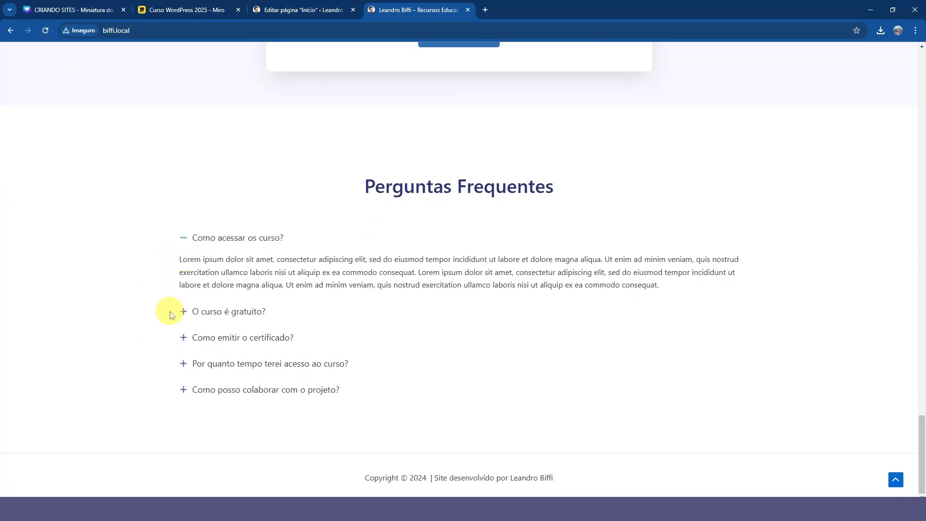
{"action": "scroll", "coordinate": [179, 311], "scroll_direction": "up", "scroll_amount": 2}
{"action": "scroll", "coordinate": [179, 311], "scroll_direction": "down", "scroll_amount": 2}
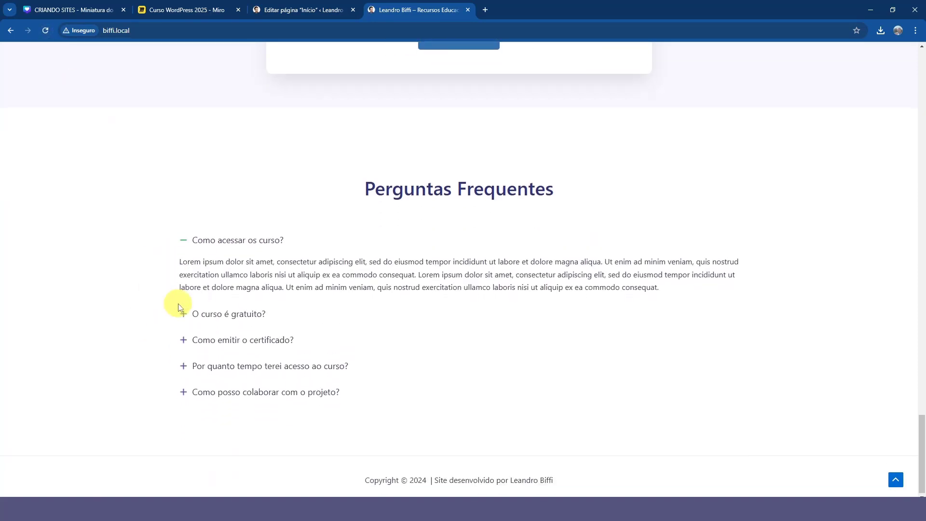
Step: In the page editor, set the custom width of the container around the FAQ block to 800 px and save the page
{"action": "left_click", "coordinate": [279, 10]}
{"action": "left_click", "coordinate": [121, 166]}
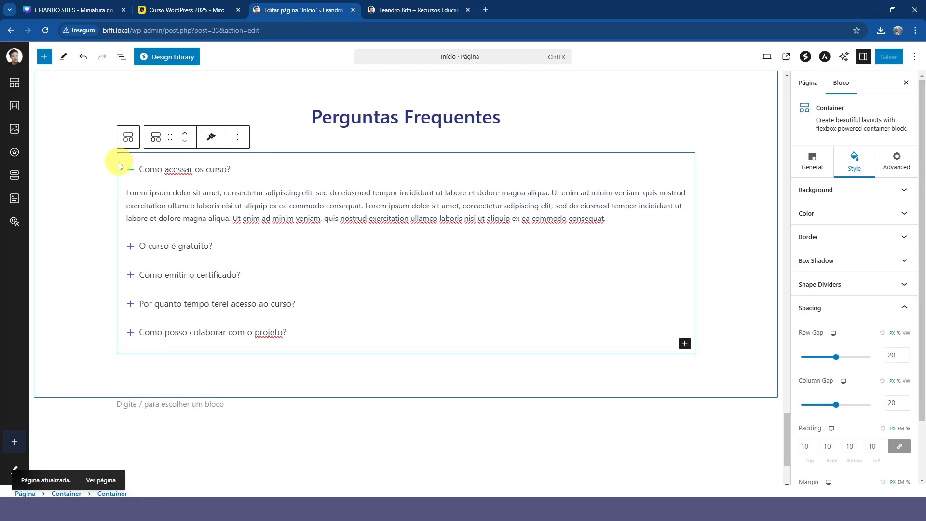
{"action": "left_click", "coordinate": [812, 161]}
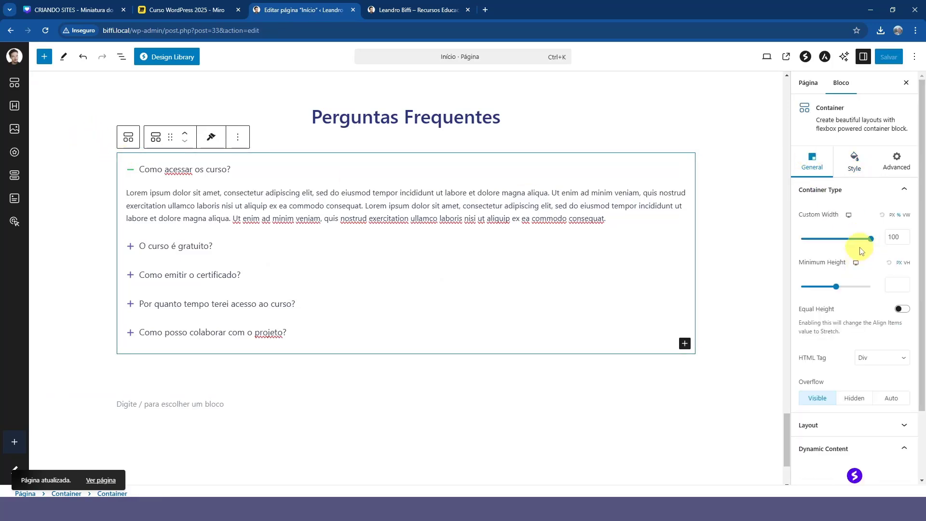
{"action": "left_click", "coordinate": [890, 238]}
{"action": "left_click", "coordinate": [891, 216]}
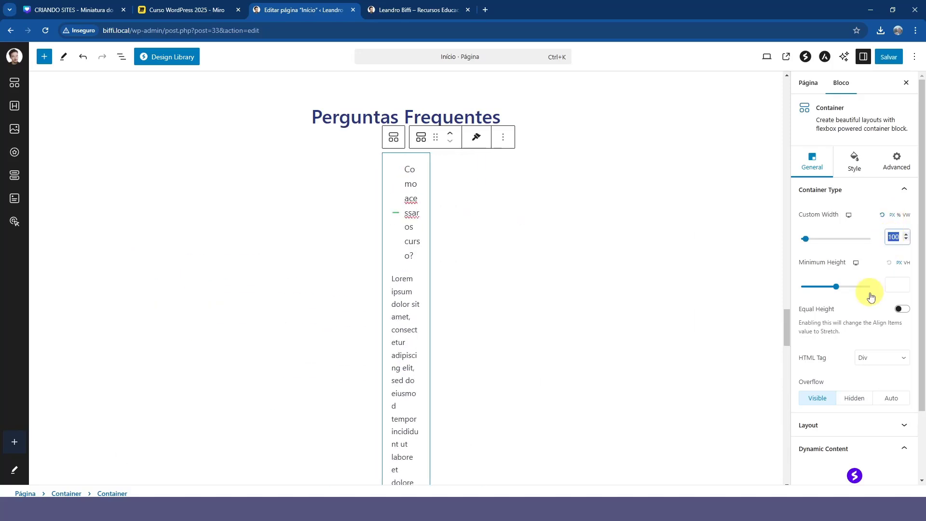
{"action": "type", "text": "800"}
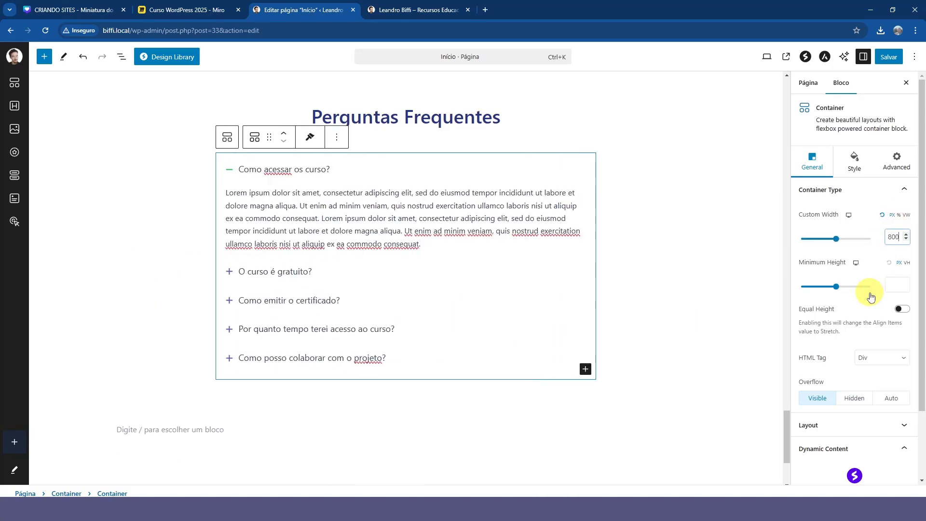
{"action": "left_click", "coordinate": [889, 57]}
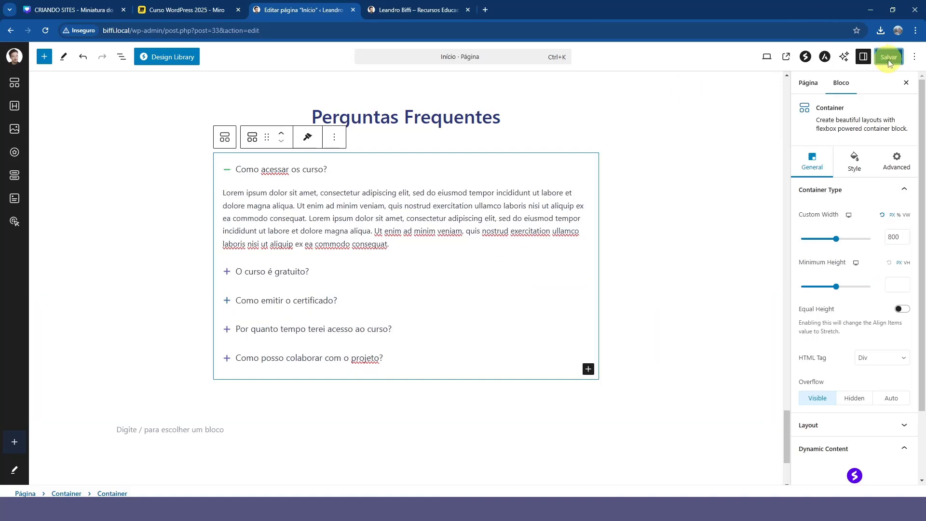
Step: Inspect the narrower FAQ section on the refreshed published home page and test collapsing the "Como acessar os curso?" item
{"action": "left_click", "coordinate": [413, 9]}
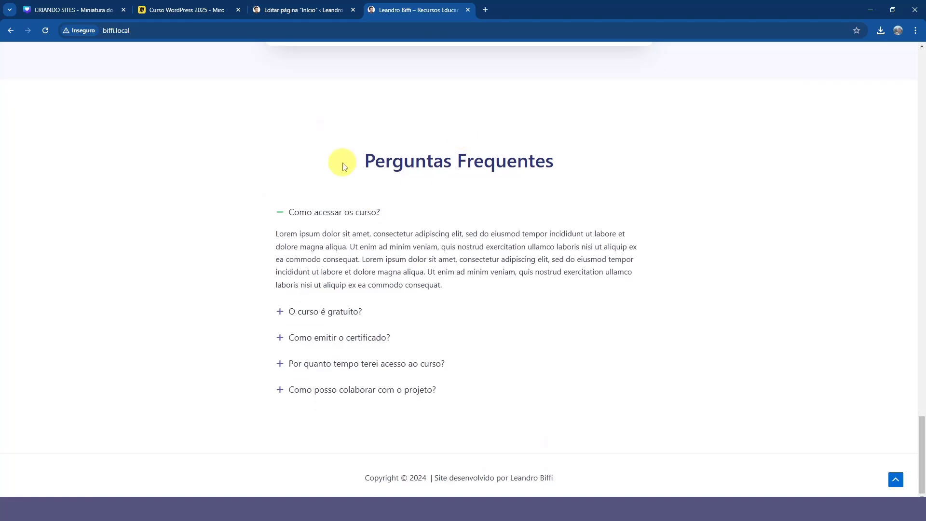
{"action": "left_click_drag", "start_coordinate": [343, 165], "coordinate": [607, 218]}
{"action": "left_click", "coordinate": [677, 339]}
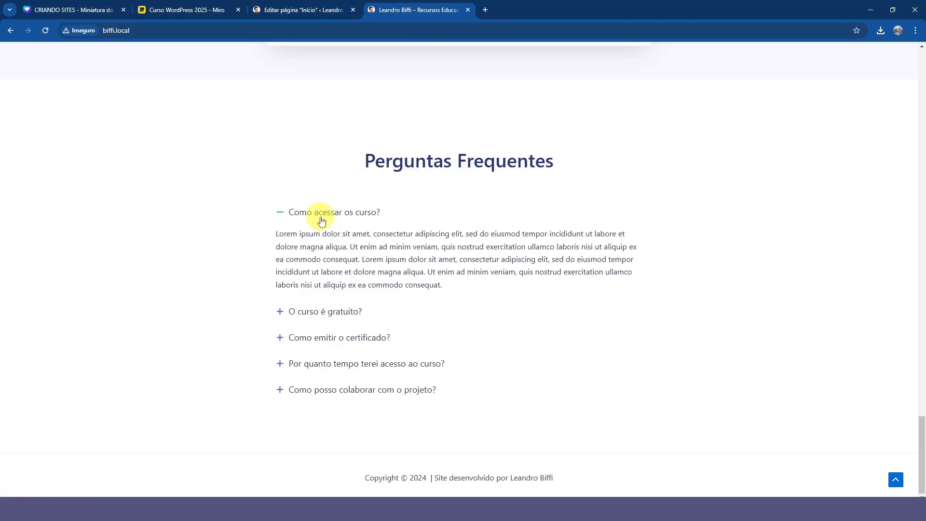
{"action": "left_click", "coordinate": [321, 217]}
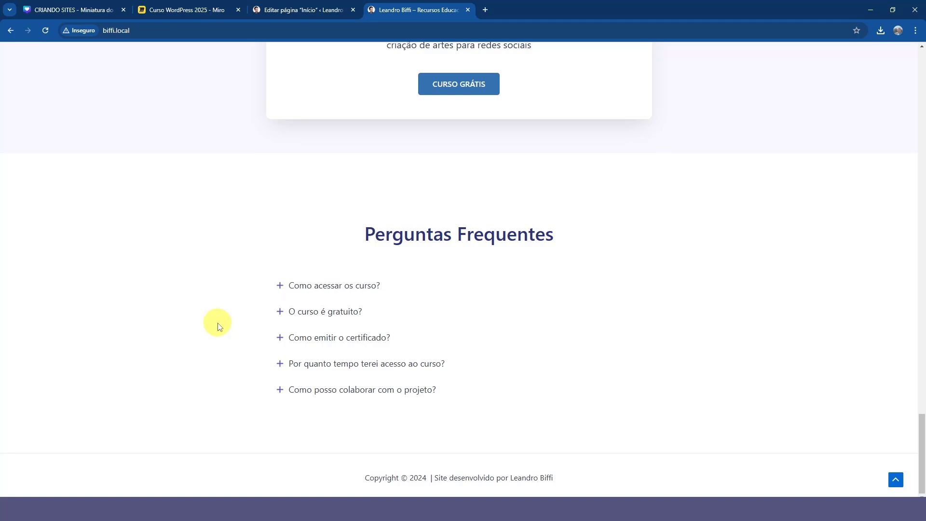
Step: Review the lesson outline on the Miro board, then switch to the YouTube channel page and view its Início section
{"action": "left_click", "coordinate": [182, 10]}
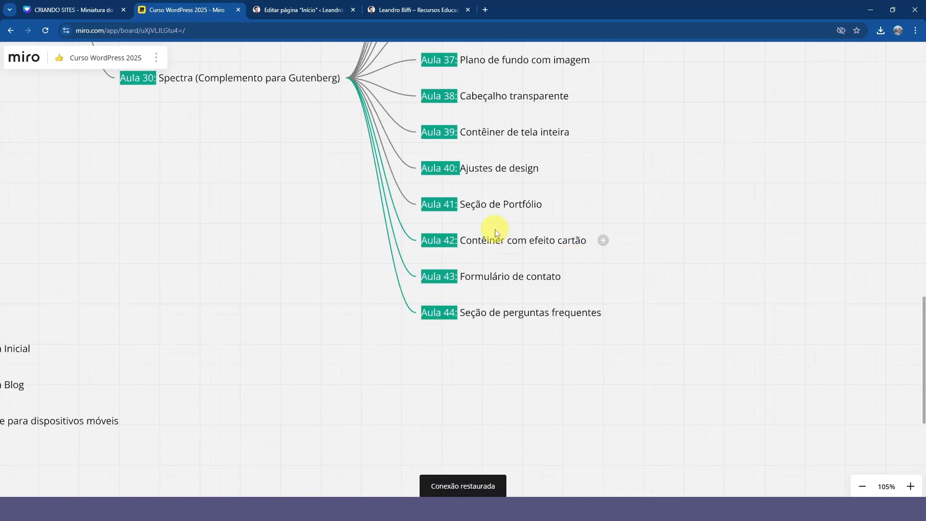
{"action": "key", "text": "alt+Tab"}
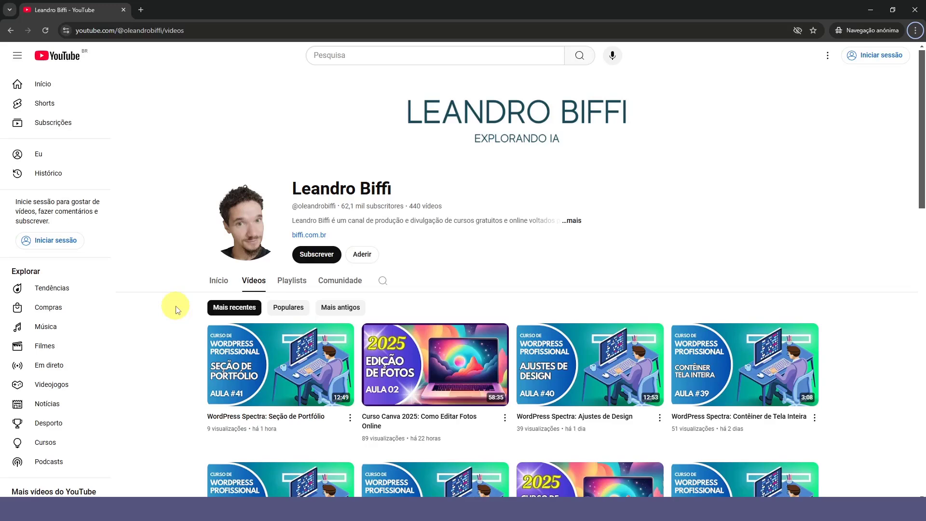
{"action": "left_click", "coordinate": [217, 289]}
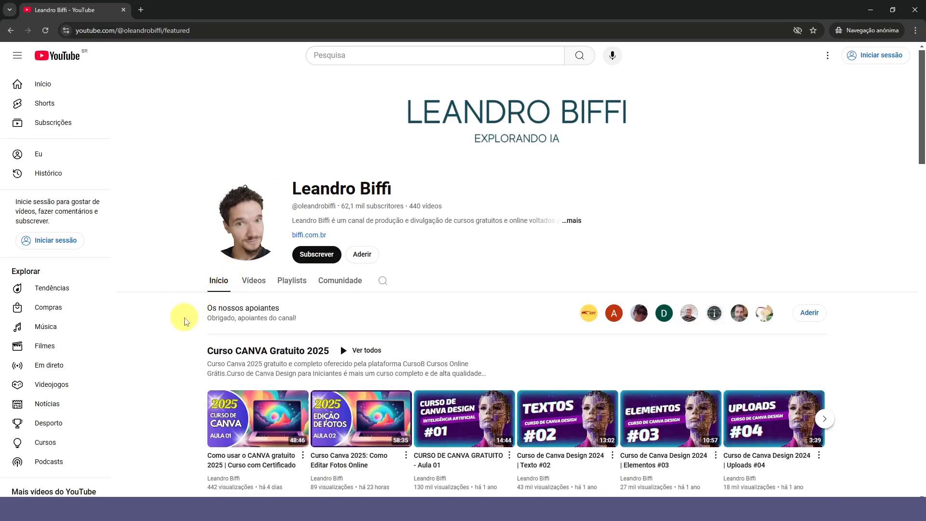